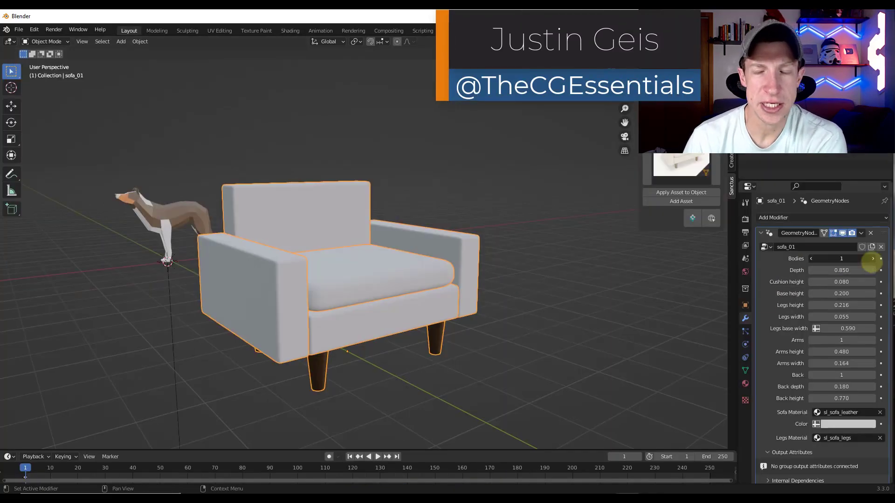
# Set the sofa_01 geometry nodes Bodies to 2, and adjust the sofa's cushion height and colour.
pyautogui.click(873, 259)
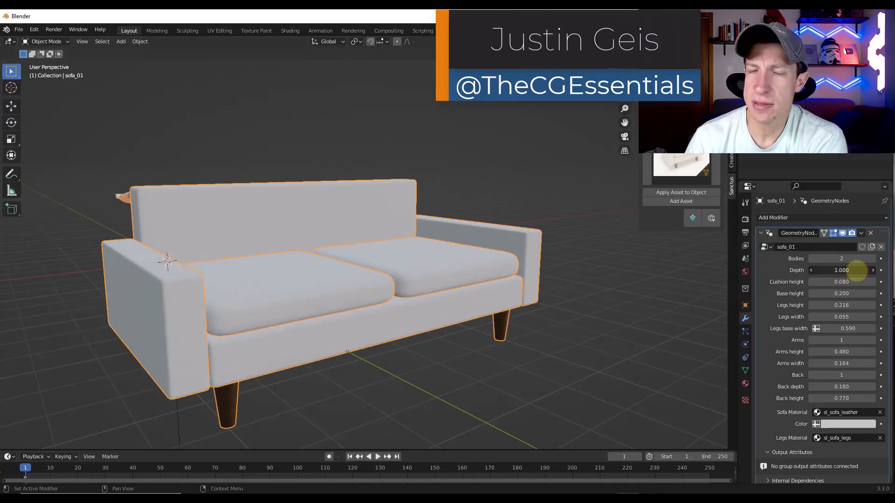
pyautogui.moveTo(838, 282); pyautogui.dragTo(838, 295)
pyautogui.click(848, 425)
pyautogui.click(825, 317)
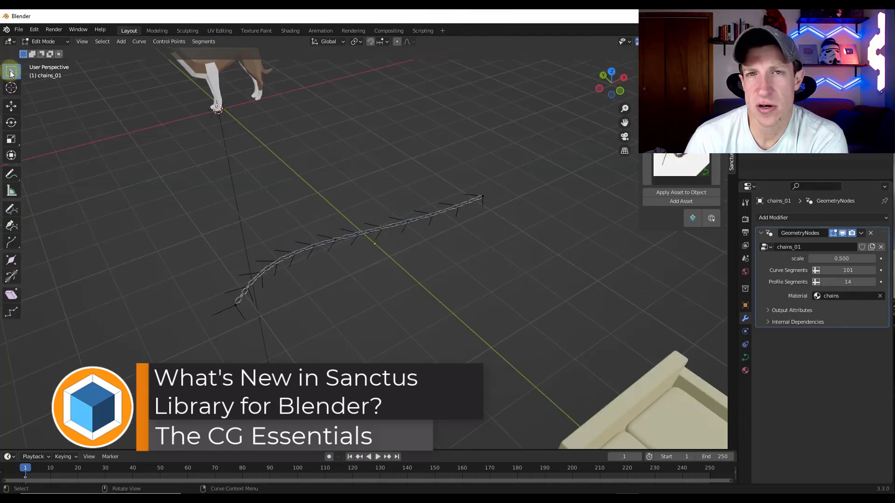
# Move the selected end of the chains_01 curve in the horizontal plane and extrude two more segments from it in top view.
pyautogui.press('g')
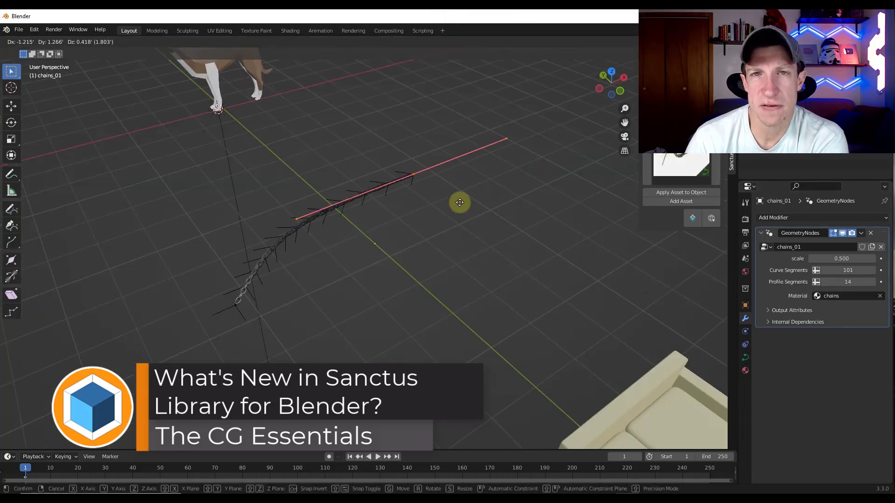
pyautogui.hotkey('shift', 'z')
pyautogui.click(528, 247)
pyautogui.click(610, 72)
pyautogui.press('e')
pyautogui.click(550, 250)
pyautogui.press('e')
pyautogui.click(682, 296)
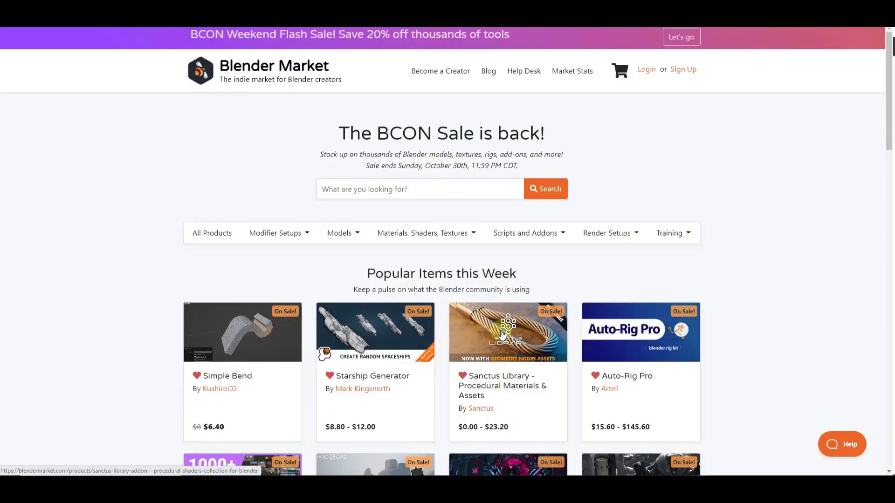
# Open the Sanctus Library product page from Blender Market's popular items and review its versions and overview.
pyautogui.scroll(-2, 502, 335)
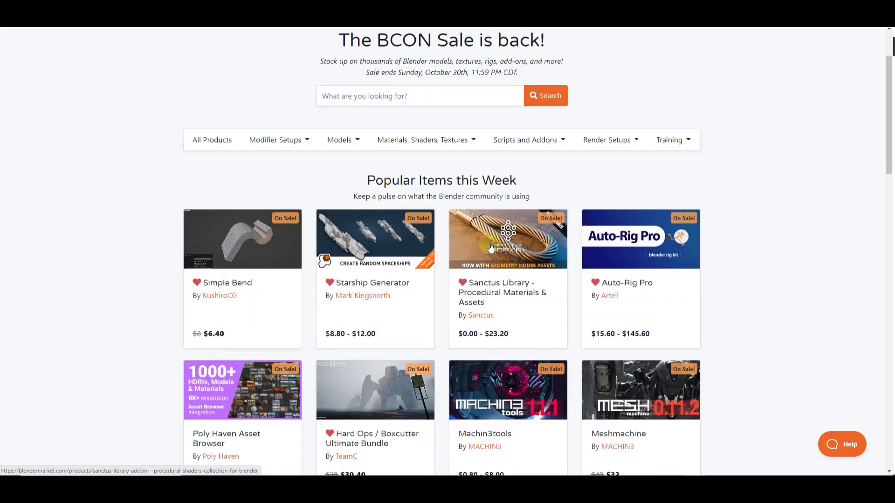
pyautogui.click(506, 250)
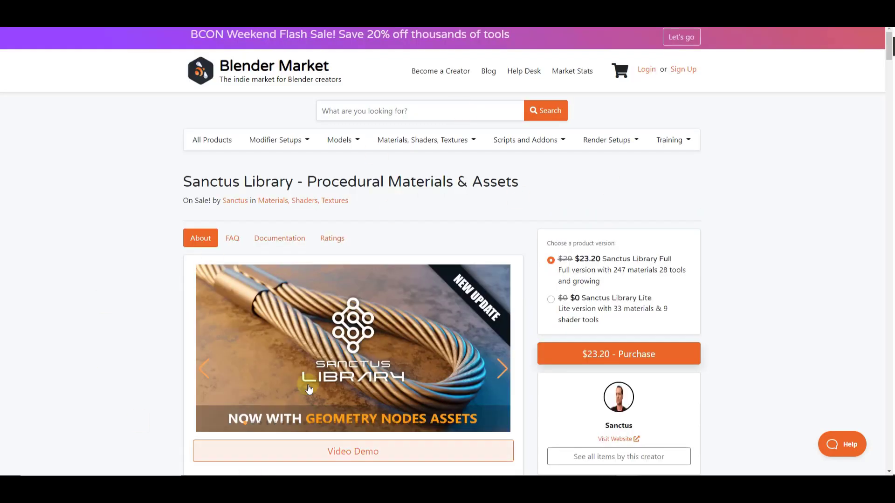
pyautogui.scroll(-1, 606, 210)
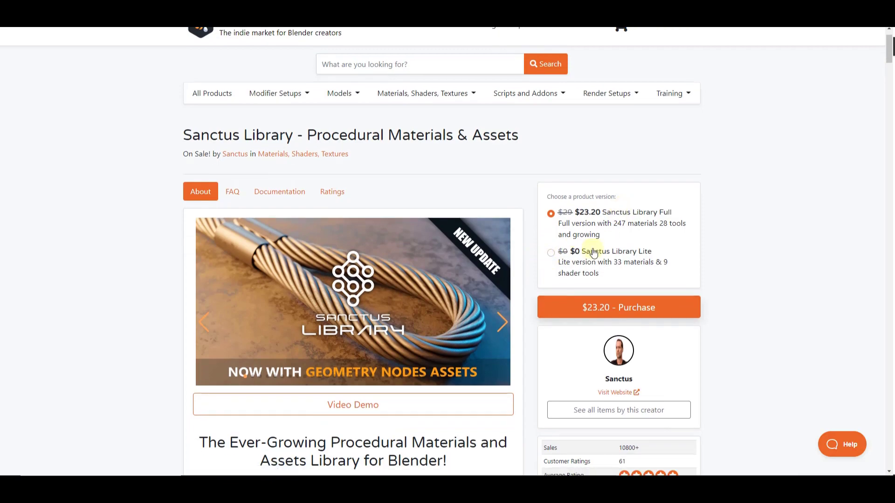
pyautogui.scroll(-2, 366, 292)
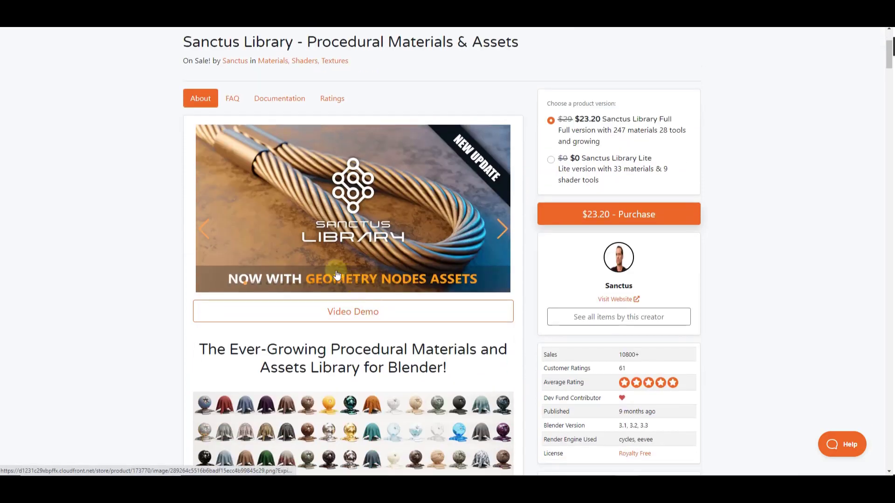
pyautogui.scroll(-5, 119, 210)
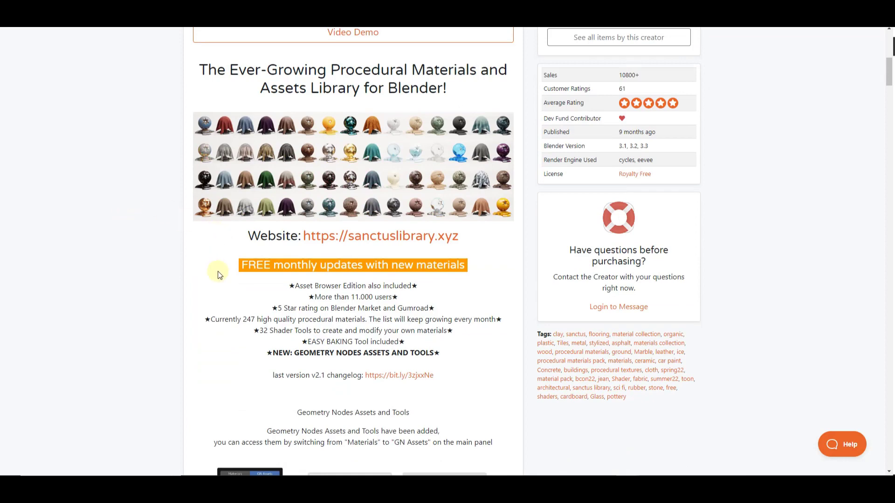
# Highlight the line about free monthly updates and read the feature list around it.
pyautogui.moveTo(238, 264); pyautogui.dragTo(466, 265)
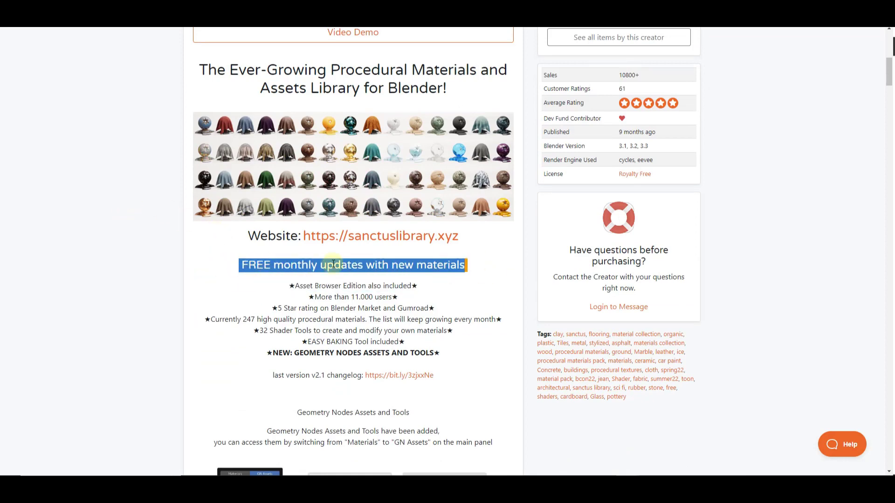
pyautogui.click(437, 263)
pyautogui.scroll(3, 466, 275)
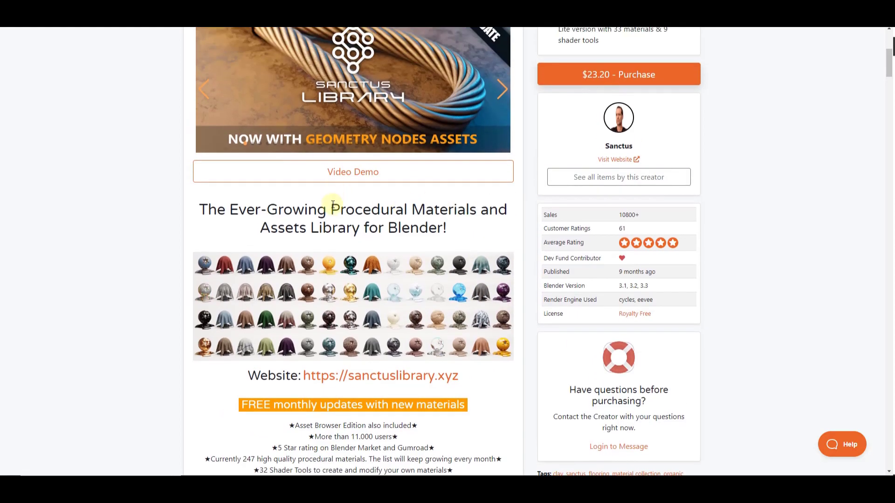
pyautogui.scroll(-5, 334, 206)
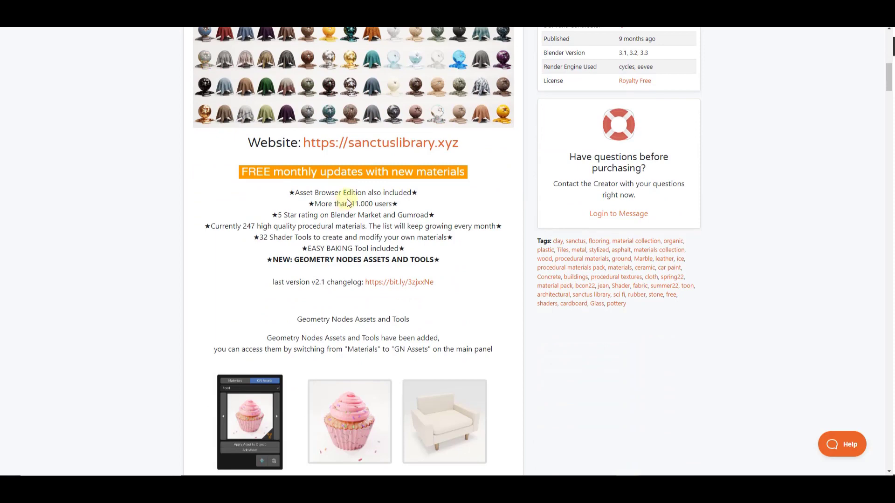
# Examine the product page's sections on geometry nodes assets, Smart Metal v2, ropes and cables, and new materials.
pyautogui.scroll(-6, 319, 220)
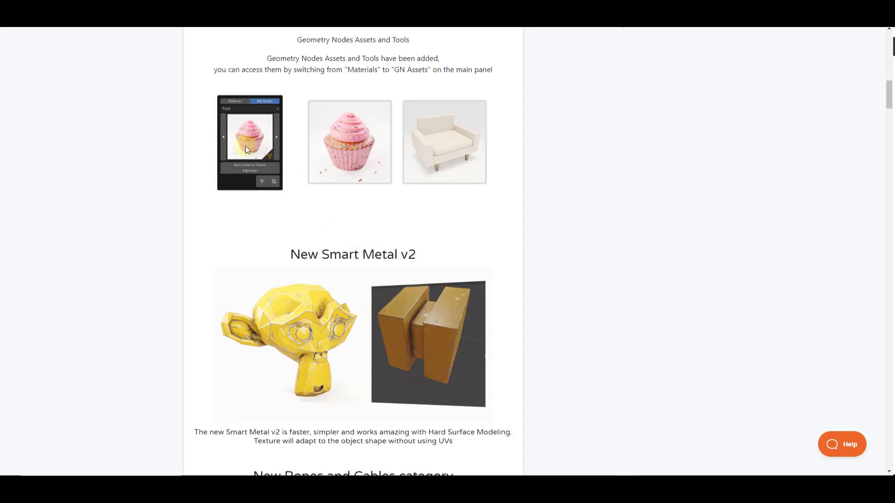
pyautogui.scroll(-10, 396, 182)
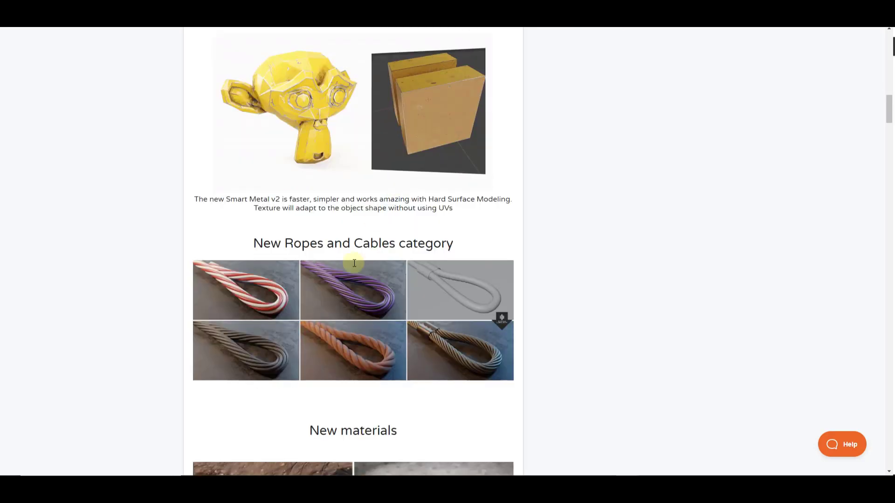
pyautogui.scroll(-5, 343, 301)
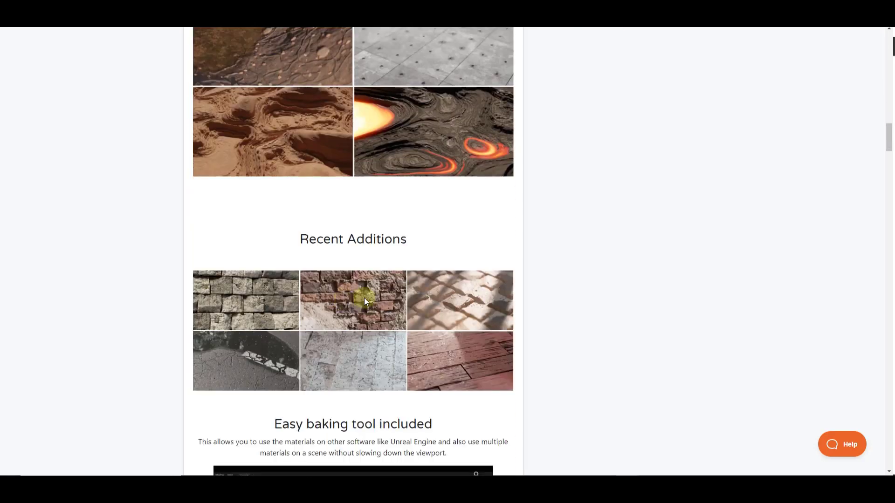
pyautogui.scroll(3, 368, 159)
pyautogui.scroll(4, 391, 280)
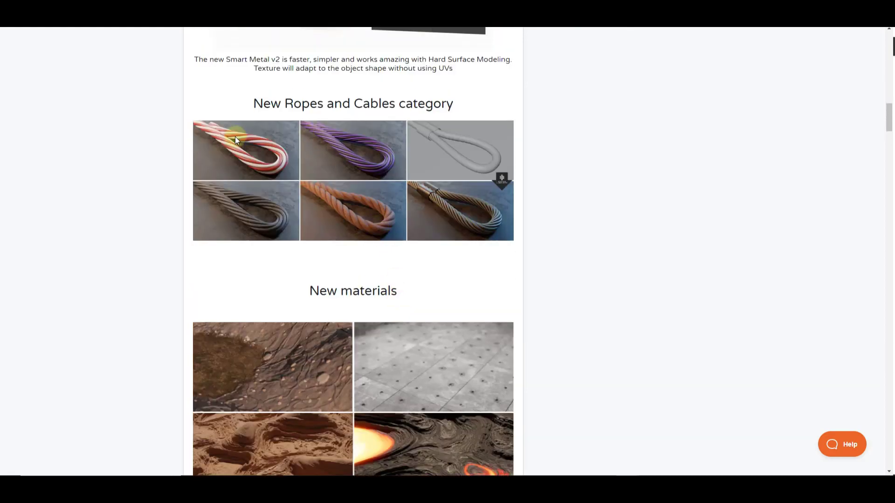
pyautogui.scroll(3, 317, 226)
pyautogui.scroll(6, 341, 240)
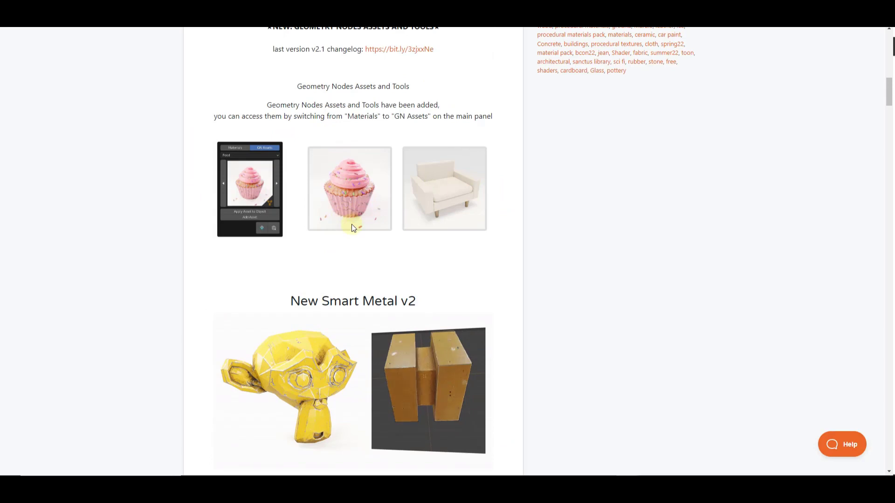
pyautogui.scroll(-3, 359, 220)
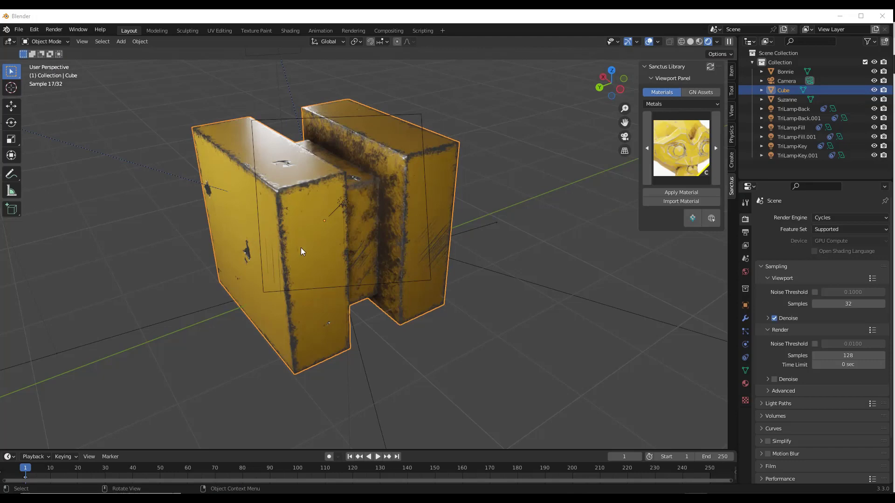
# Switch to Blender and bring up the Metals material thumbnails of the Sanctus Library.
pyautogui.click(686, 151)
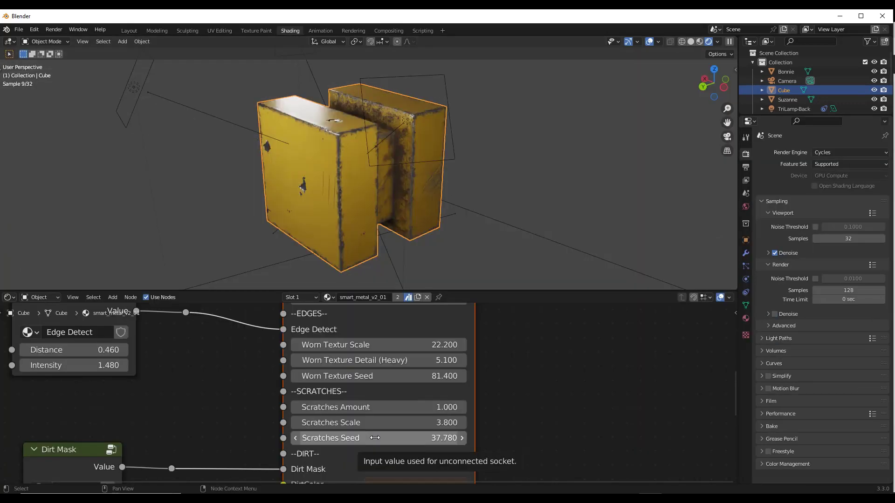
# Set the Paint Roughness of the cube's smart_metal_v2_01 material to 0.040 on the Smart Metal node.
pyautogui.scroll(-5, 433, 398)
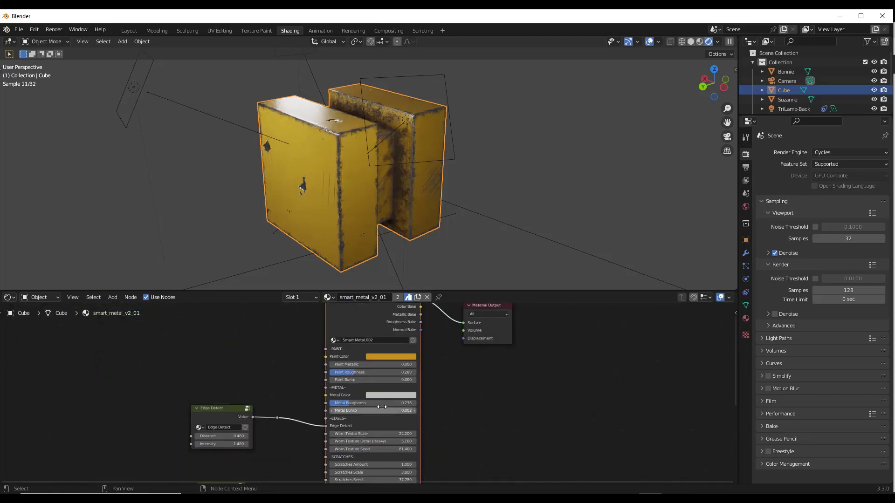
pyautogui.scroll(5, 380, 408)
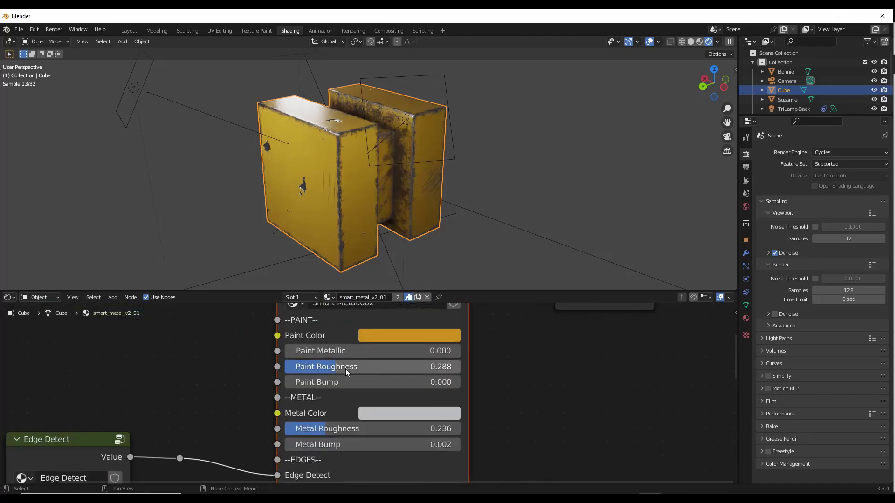
pyautogui.scroll(2, 345, 368)
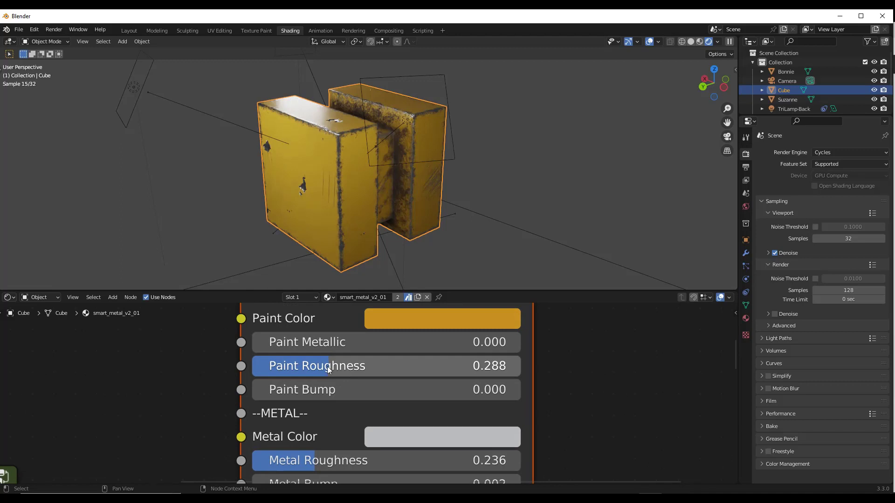
pyautogui.moveTo(327, 366)
pyautogui.mouseDown()
pyautogui.moveTo(261, 366)
pyautogui.moveTo(354, 390)
pyautogui.moveTo(274, 389)
pyautogui.mouseUp()
pyautogui.scroll(-2, 326, 404)
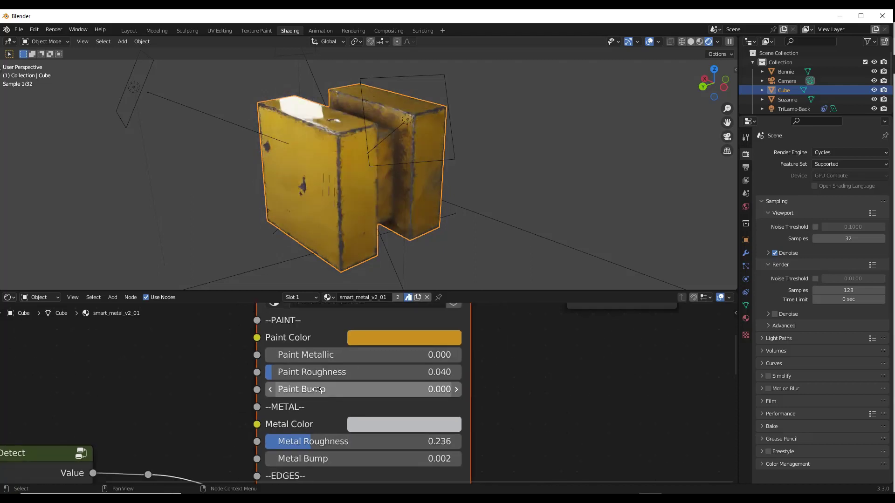
# Set the worn texture scale in the Smart Metal node's edges section to 28.900.
pyautogui.keyDown('shift'); pyautogui.scroll(-8, 370, 457); pyautogui.keyUp('shift')
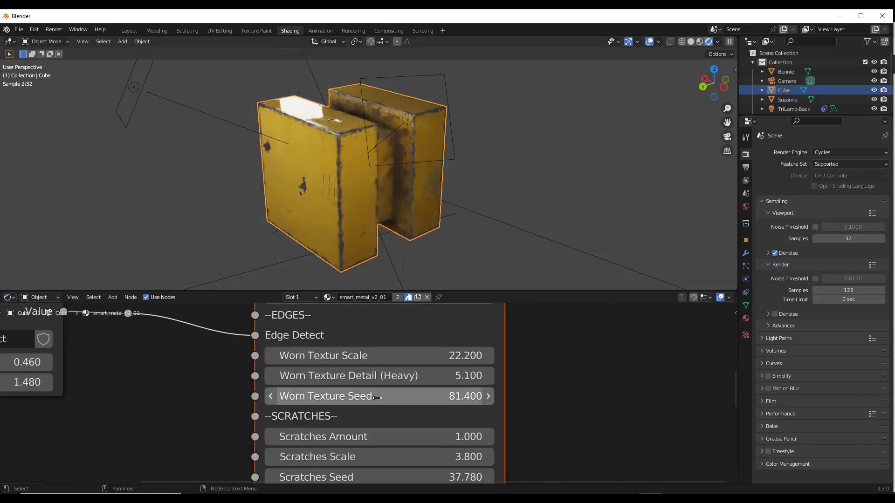
pyautogui.scroll(2, 366, 371)
pyautogui.moveTo(366, 349); pyautogui.dragTo(398, 349)
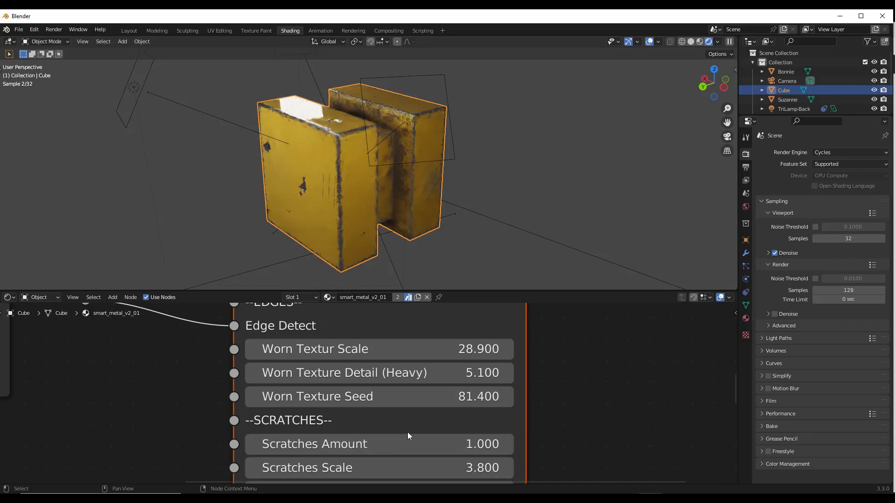
# Open the Scratches Amount for editing and adjust the Scratches Scale on the Smart Metal node.
pyautogui.scroll(-1, 426, 422)
pyautogui.scroll(-3, 426, 424)
pyautogui.moveTo(425, 459); pyautogui.dragTo(419, 399, button='middle')
pyautogui.scroll(3, 419, 397)
pyautogui.moveTo(416, 371); pyautogui.dragTo(416, 371)
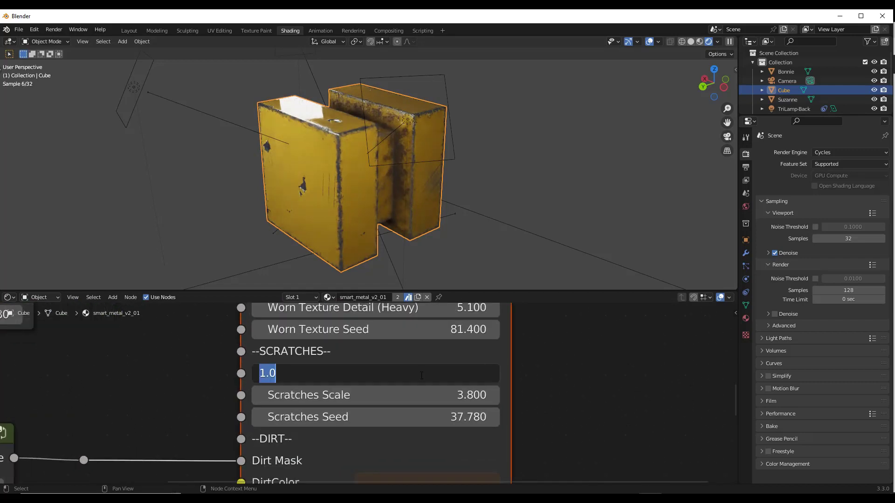
pyautogui.moveTo(378, 400); pyautogui.dragTo(419, 415)
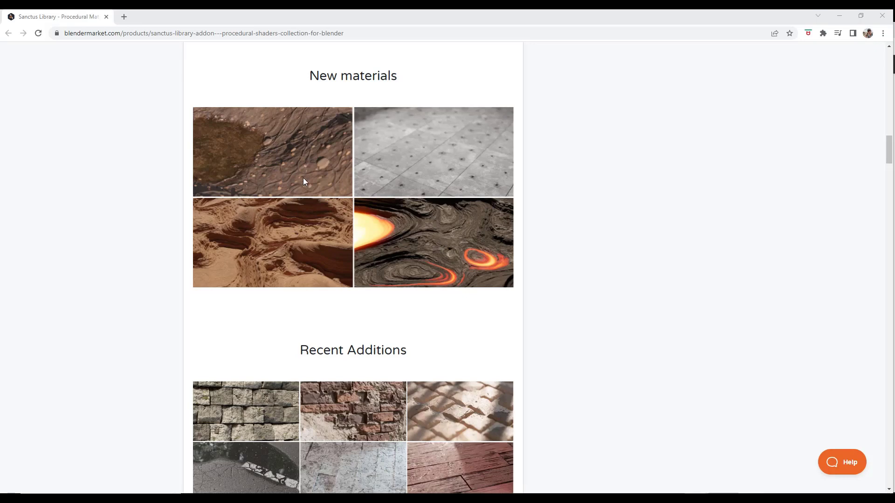
# Switch to the browser and look over the new materials and recent additions on the Sanctus Library page.
pyautogui.scroll(2, 373, 224)
pyautogui.scroll(-2, 379, 222)
pyautogui.scroll(2, 423, 265)
pyautogui.scroll(-2, 423, 264)
pyautogui.scroll(2, 382, 255)
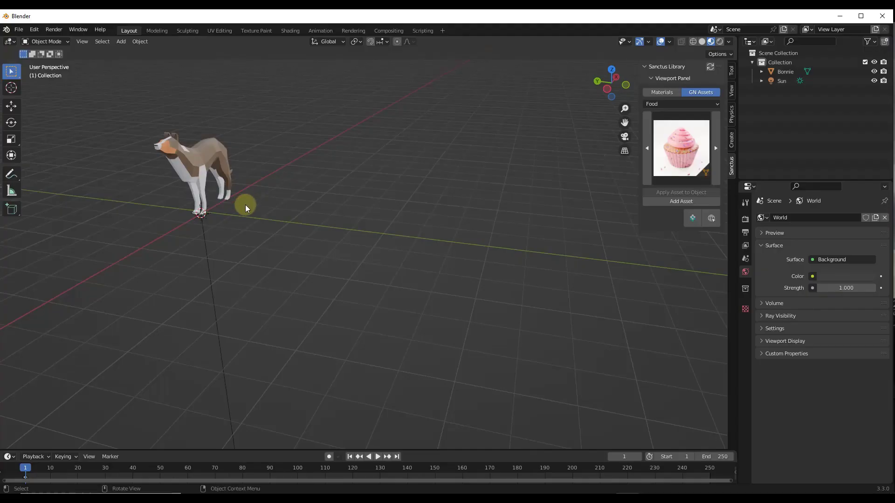
# Switch to Blender and add the cupcake from the Food category of the Sanctus GN Assets to the scene.
pyautogui.click(673, 93)
pyautogui.click(693, 92)
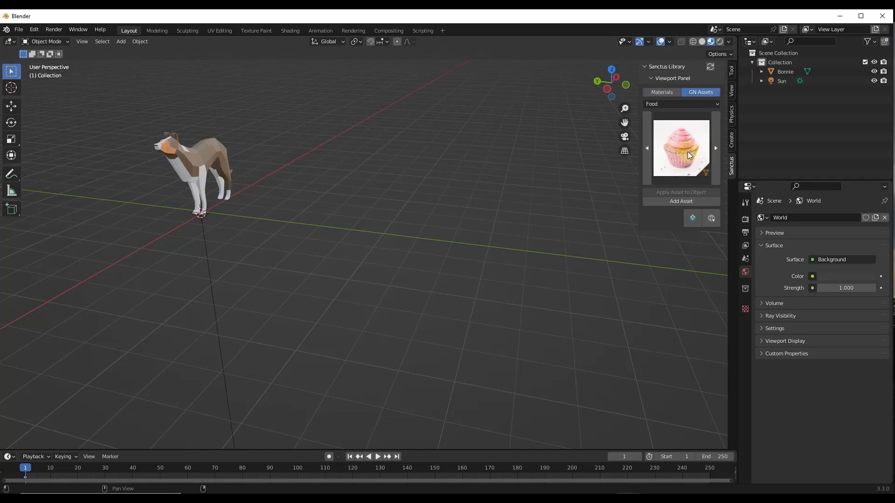
pyautogui.scroll(4, 196, 158)
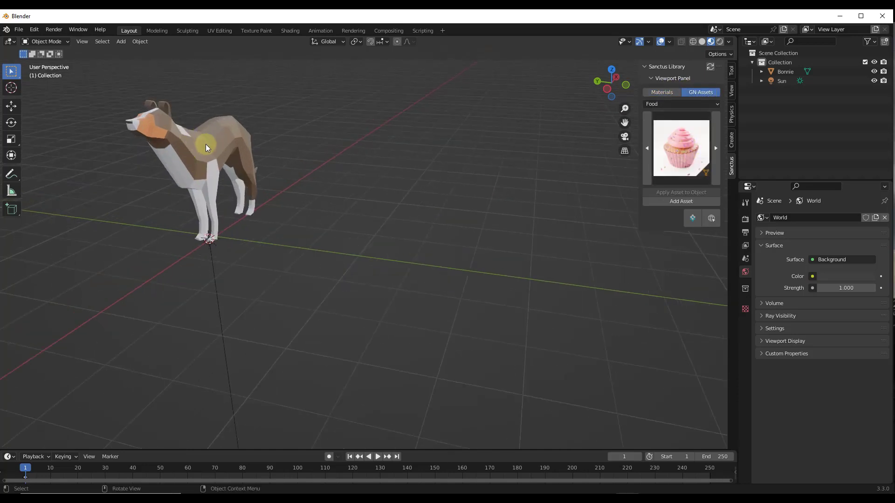
pyautogui.moveTo(207, 148); pyautogui.dragTo(233, 189, button='middle')
pyautogui.click(679, 201)
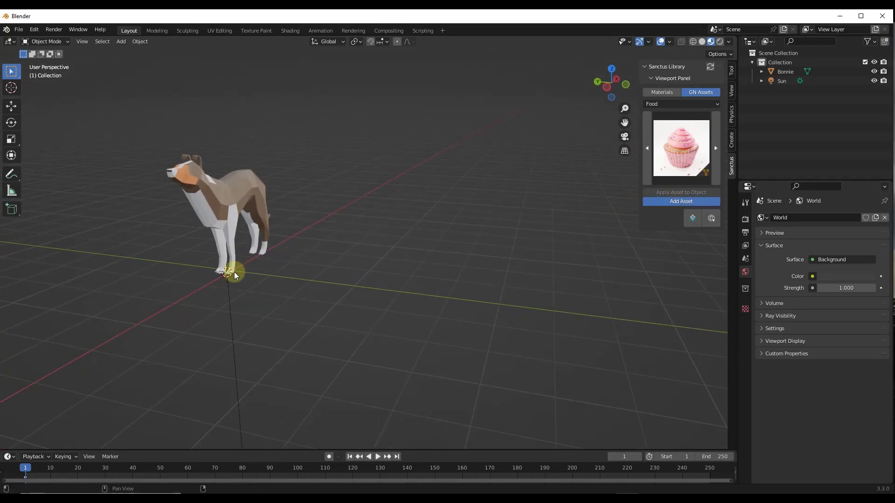
# Move the cupcake along the Y axis by about -10.27 ft, away from the dog model.
pyautogui.scroll(-7, 213, 229)
pyautogui.press('g')
pyautogui.press('y')
pyautogui.click(372, 218)
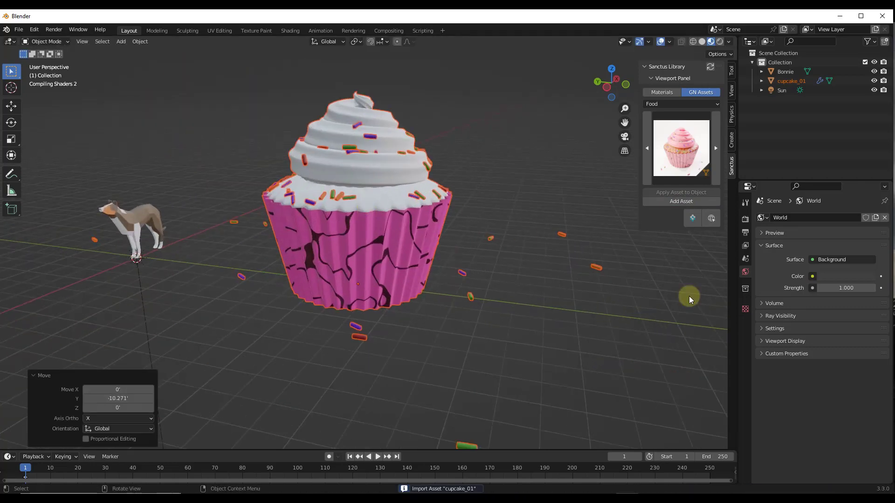
# Set the cupcake_01 geometry nodes Radius to 3.88', Dough Height to 0.270 and Cup Height to 3.41'.
pyautogui.click(368, 205)
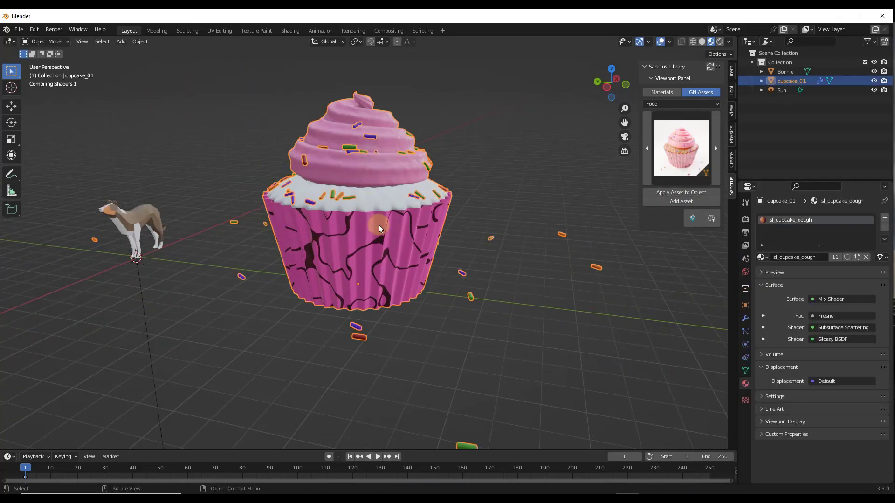
pyautogui.click(744, 318)
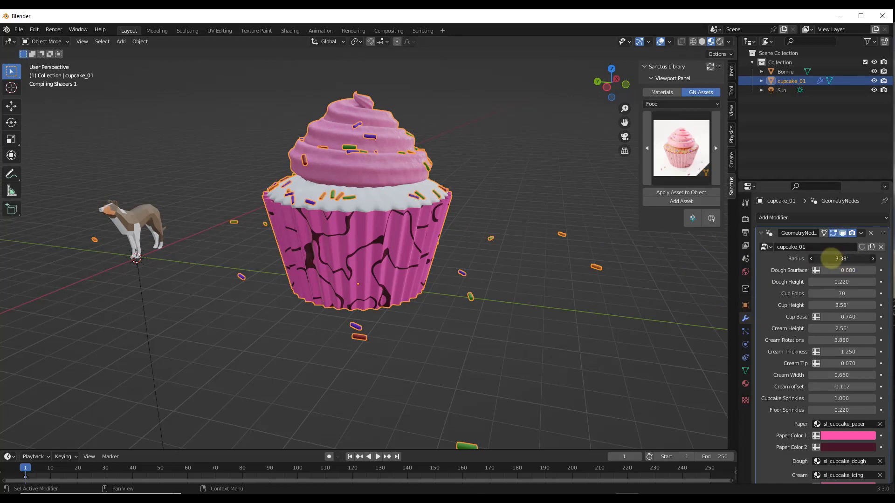
pyautogui.moveTo(831, 258)
pyautogui.mouseDown()
pyautogui.moveTo(821, 258)
pyautogui.moveTo(837, 258)
pyautogui.mouseUp()
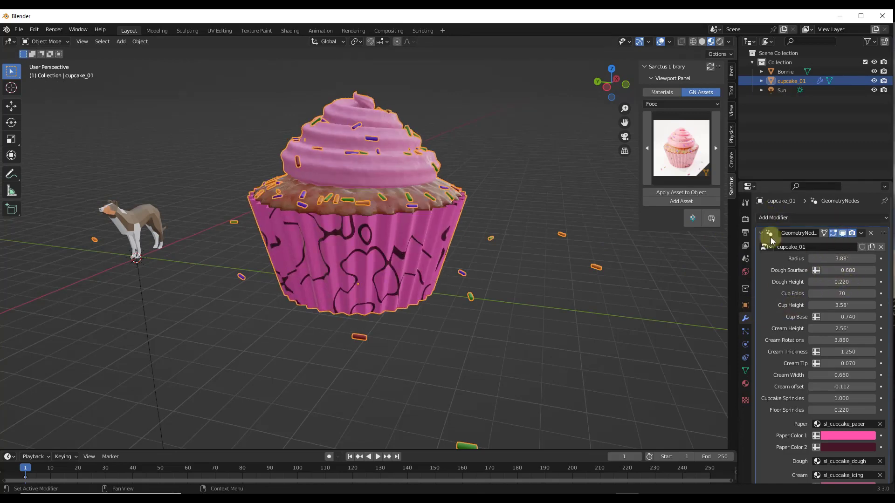
pyautogui.moveTo(853, 282); pyautogui.dragTo(841, 305)
pyautogui.scroll(-1, 850, 359)
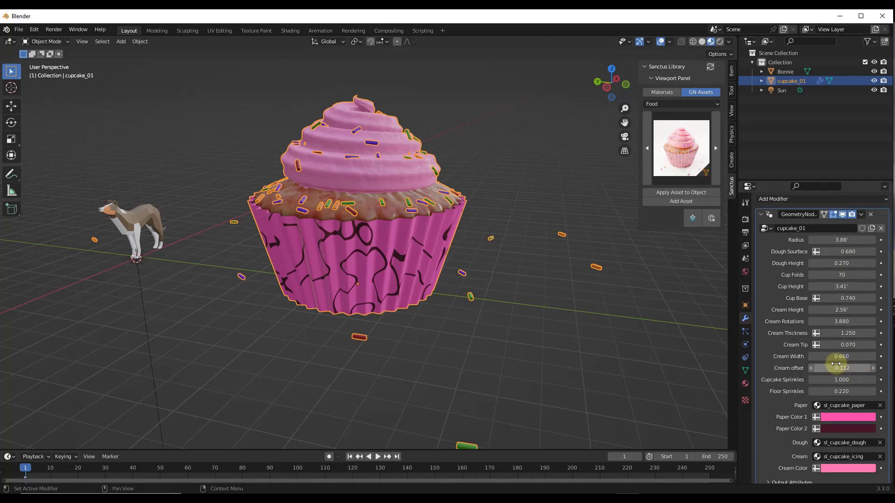
# Scale the cupcake down uniformly by about 0.248 and then again by about 0.596.
pyautogui.scroll(-5, 439, 317)
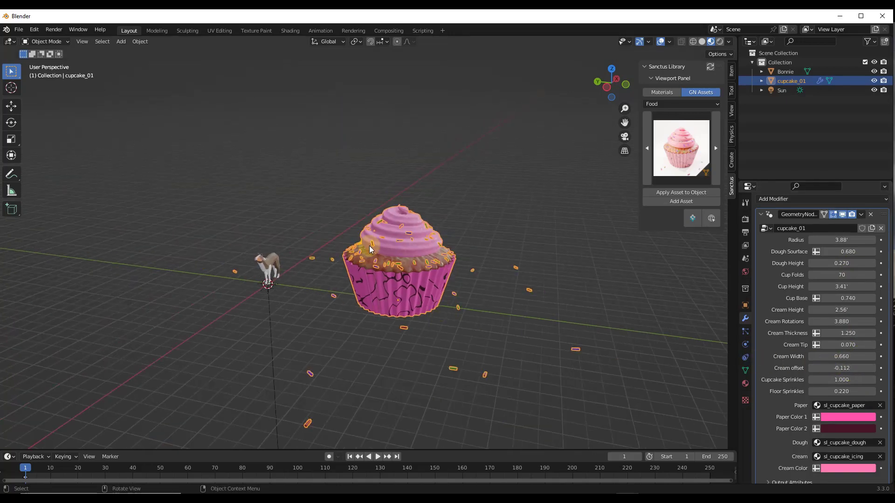
pyautogui.scroll(2, 432, 288)
pyautogui.scroll(2, 433, 287)
pyautogui.moveTo(397, 242); pyautogui.dragTo(416, 255, button='middle')
pyautogui.press('s')
pyautogui.click(404, 275)
pyautogui.scroll(7, 372, 290)
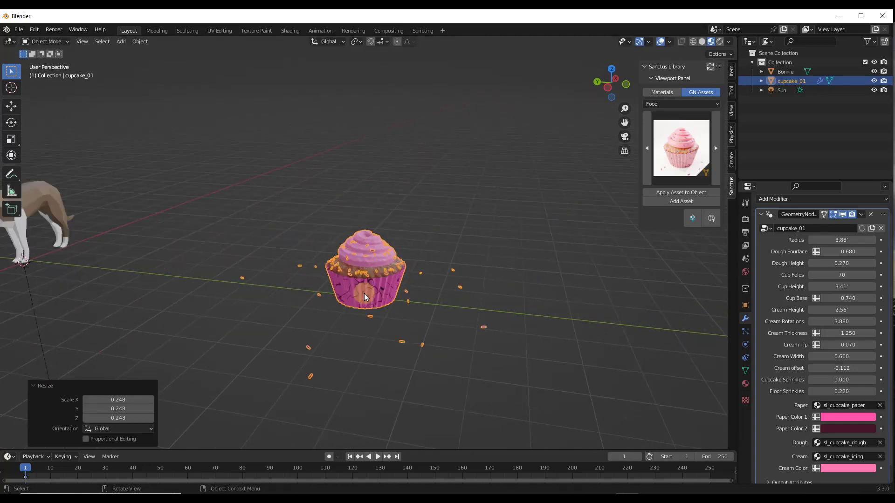
pyautogui.press('s')
pyautogui.click(418, 257)
pyautogui.scroll(3, 392, 280)
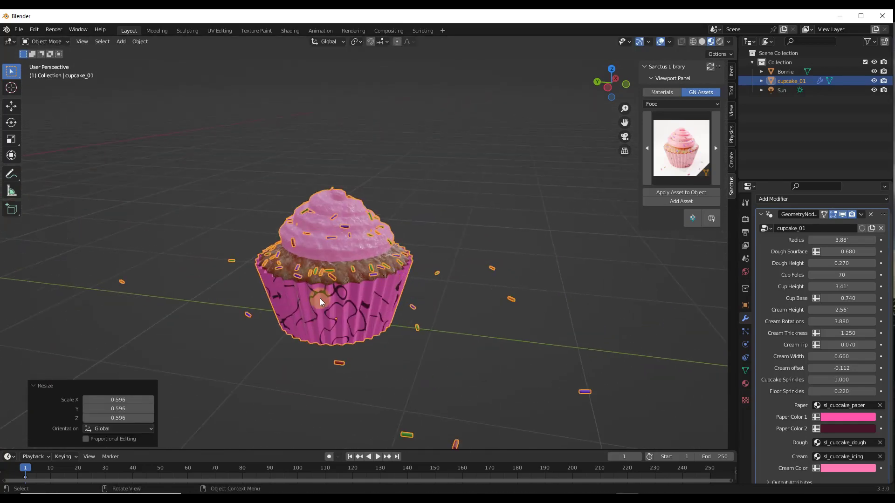
pyautogui.scroll(-6, 320, 301)
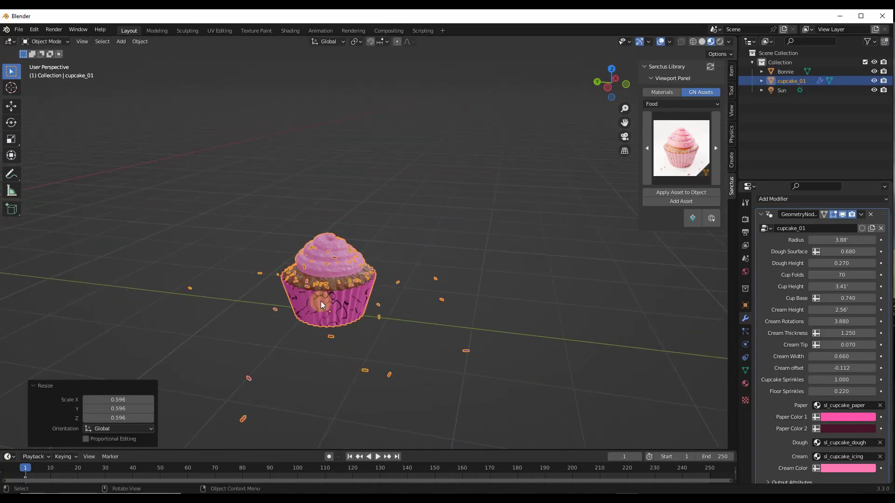
# Add the armchair asset from the Furniture category of the GN Assets to the scene.
pyautogui.click(669, 103)
pyautogui.click(667, 125)
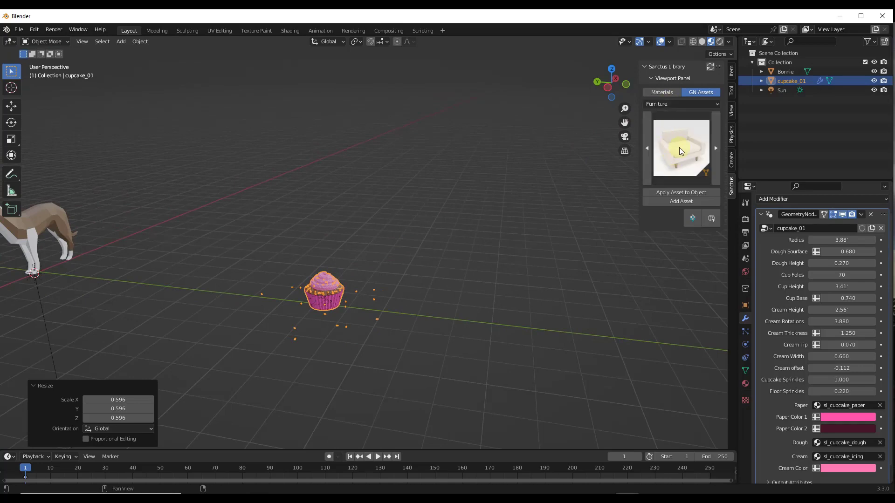
pyautogui.click(678, 148)
pyautogui.click(675, 203)
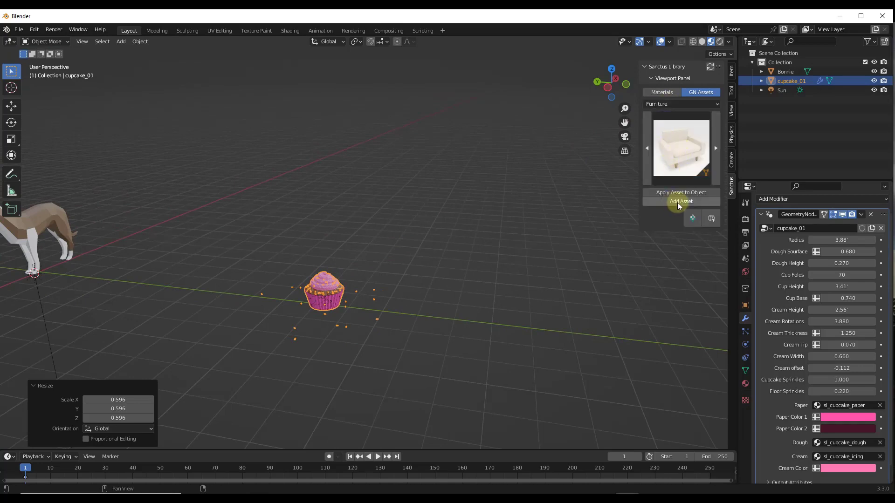
pyautogui.click(678, 202)
# Move the new sofa and the cupcake along the Y axis away from the dog, and select only the sofa.
pyautogui.press('y')
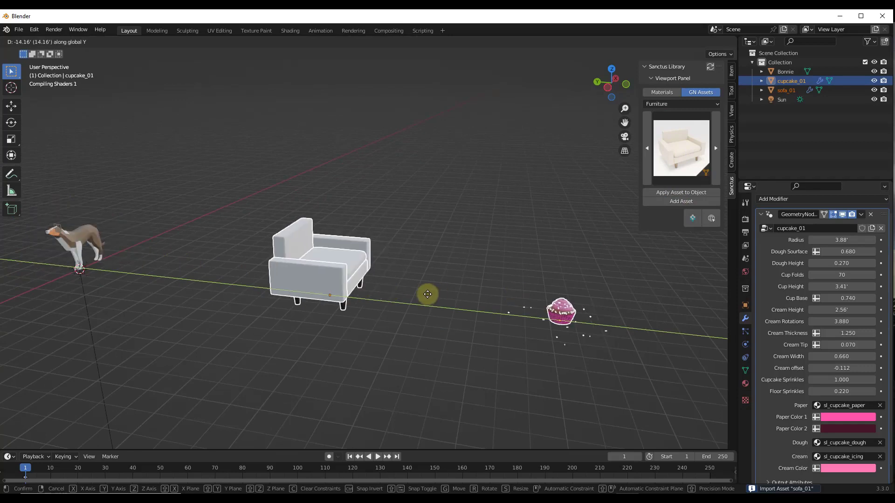
pyautogui.click(269, 259)
pyautogui.click(270, 261)
pyautogui.scroll(5, 261, 261)
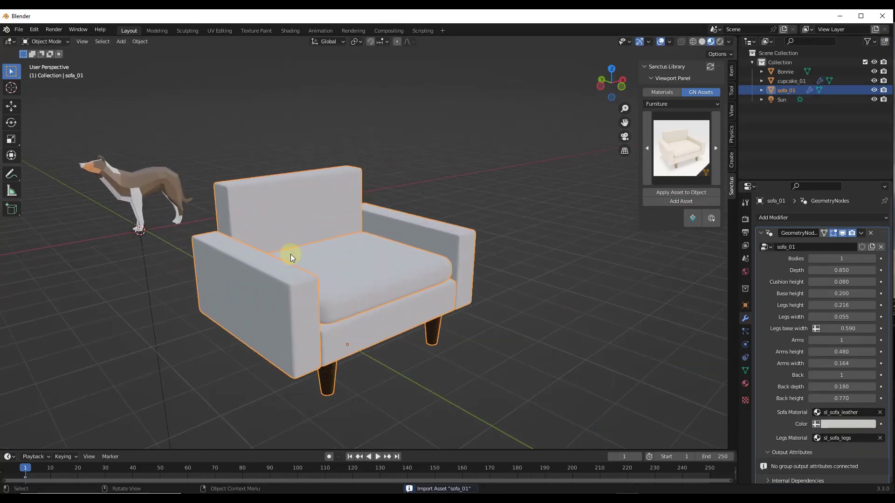
# Set the sofa_01 geometry nodes Bodies to 2 and Depth to 1.000.
pyautogui.moveTo(298, 256); pyautogui.dragTo(317, 250, button='middle')
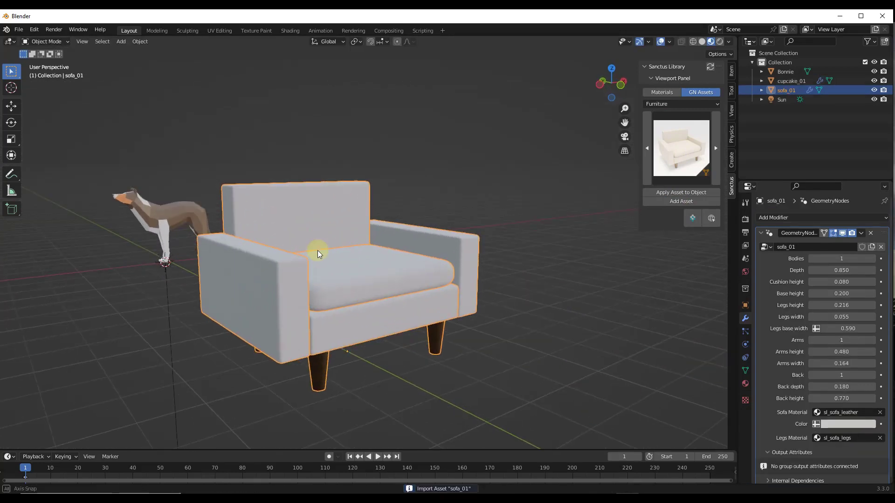
pyautogui.click(873, 258)
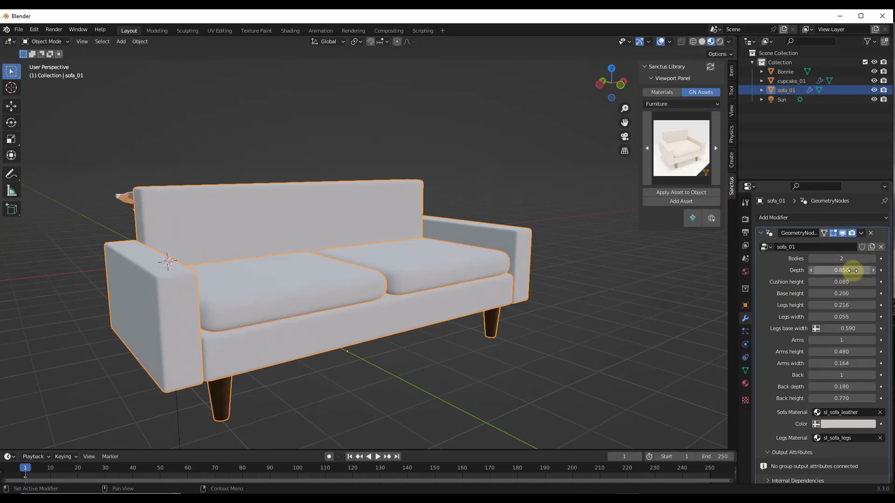
pyautogui.moveTo(852, 271); pyautogui.dragTo(841, 293)
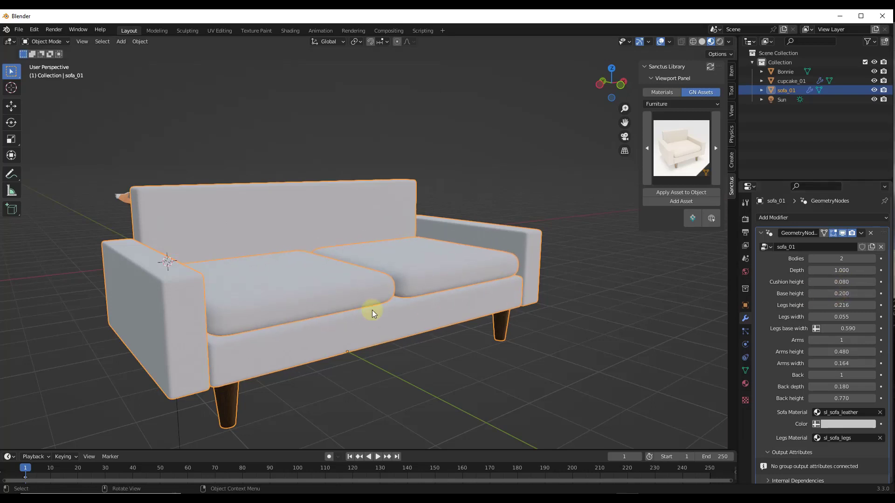
# Scale the sofa down uniformly by about 0.386.
pyautogui.scroll(-3, 398, 252)
pyautogui.press('s')
pyautogui.click(399, 282)
pyautogui.scroll(3, 359, 308)
pyautogui.scroll(1, 333, 288)
# Set the sofa's Legs width to 0.030 and its Back depth to 0.170.
pyautogui.moveTo(841, 316); pyautogui.dragTo(842, 315)
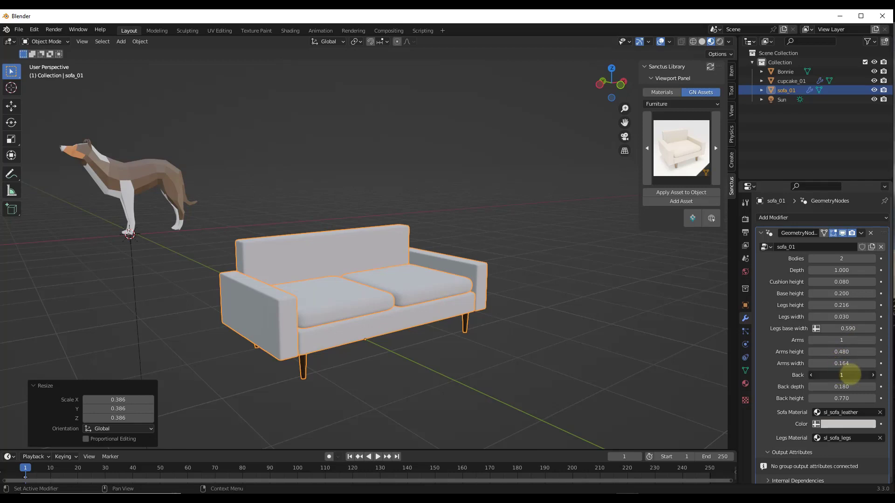
pyautogui.moveTo(849, 375); pyautogui.dragTo(834, 386)
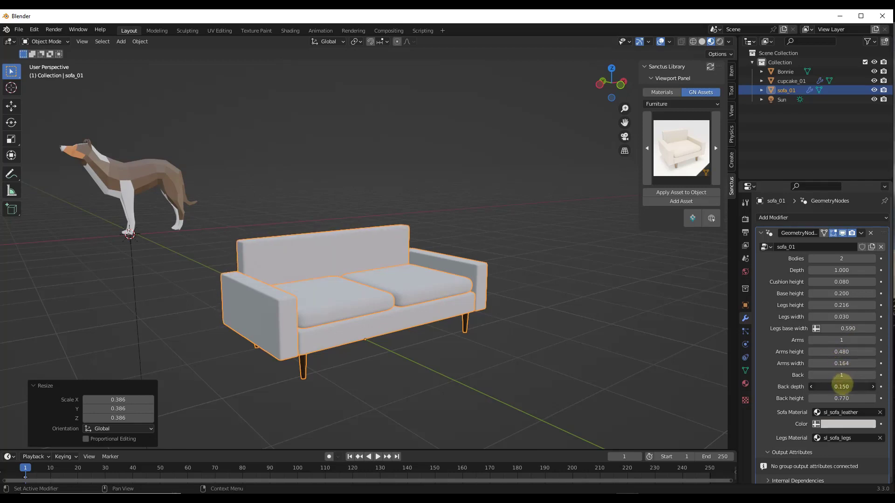
pyautogui.scroll(3, 371, 352)
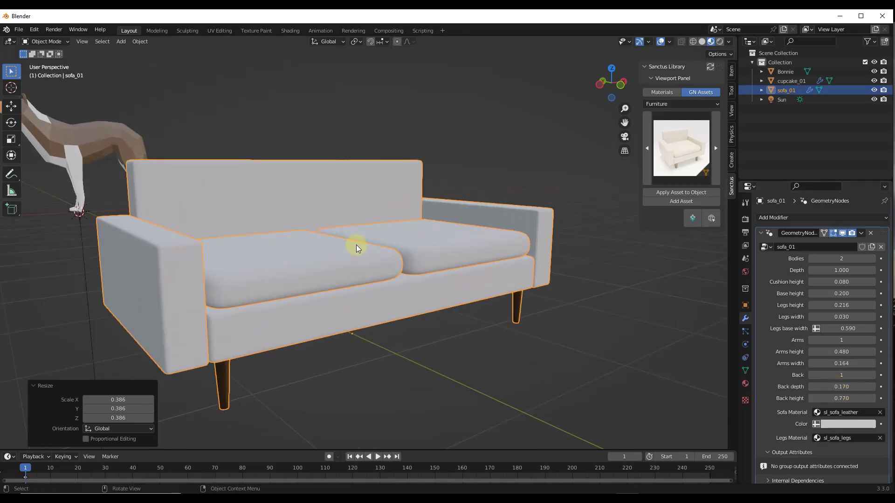
pyautogui.moveTo(356, 245)
pyautogui.mouseDown(button='middle')
pyautogui.moveTo(342, 239)
pyautogui.moveTo(354, 231)
pyautogui.moveTo(351, 251)
pyautogui.moveTo(376, 225)
pyautogui.moveTo(354, 231)
pyautogui.mouseUp(button='middle')
# Move the sofa along the Y axis by about -2.26 ft.
pyautogui.scroll(-6, 314, 234)
pyautogui.press('g')
pyautogui.press('y')
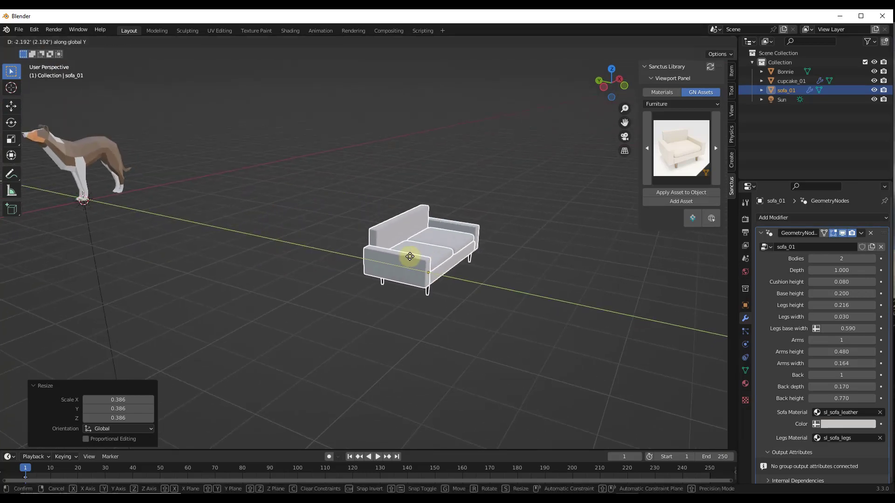
pyautogui.click(410, 253)
# Change the sofa's leather color to a yellowish beige and inspect the upholstery up close.
pyautogui.scroll(5, 454, 247)
pyautogui.moveTo(453, 248); pyautogui.dragTo(432, 241, button='middle')
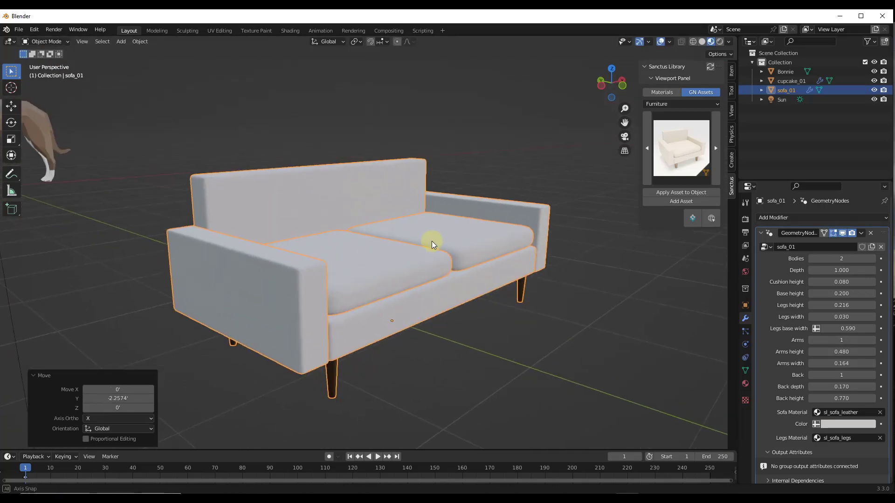
pyautogui.click(841, 422)
pyautogui.moveTo(834, 337); pyautogui.dragTo(817, 331)
pyautogui.scroll(5, 350, 304)
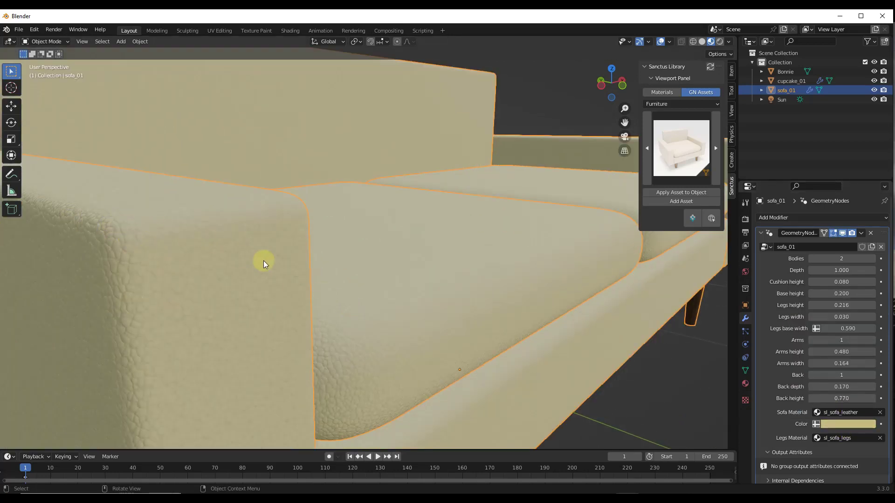
pyautogui.scroll(-8, 264, 262)
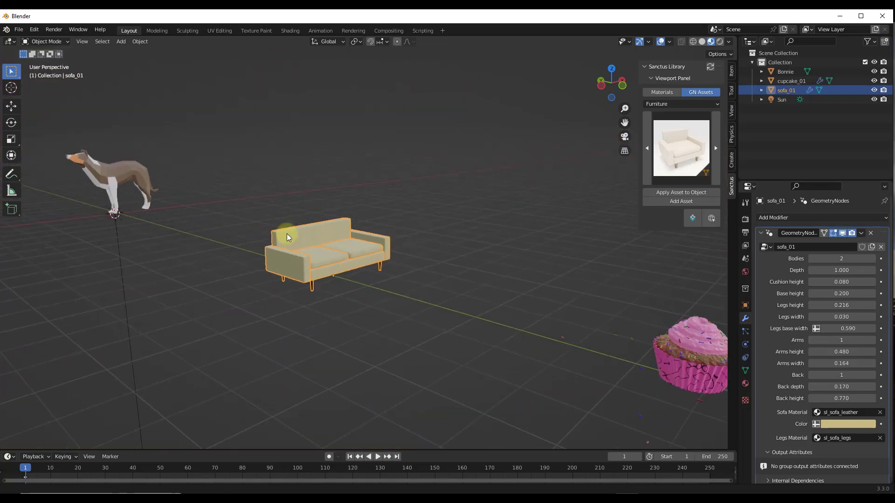
# Add the Chains 01 asset from the Others category and move it along the Y axis by about -8.46 ft.
pyautogui.keyDown('shift'); pyautogui.moveTo(309, 240); pyautogui.dragTo(491, 265, button='middle'); pyautogui.keyUp('shift')
pyautogui.scroll(2, 491, 265)
pyautogui.click(679, 105)
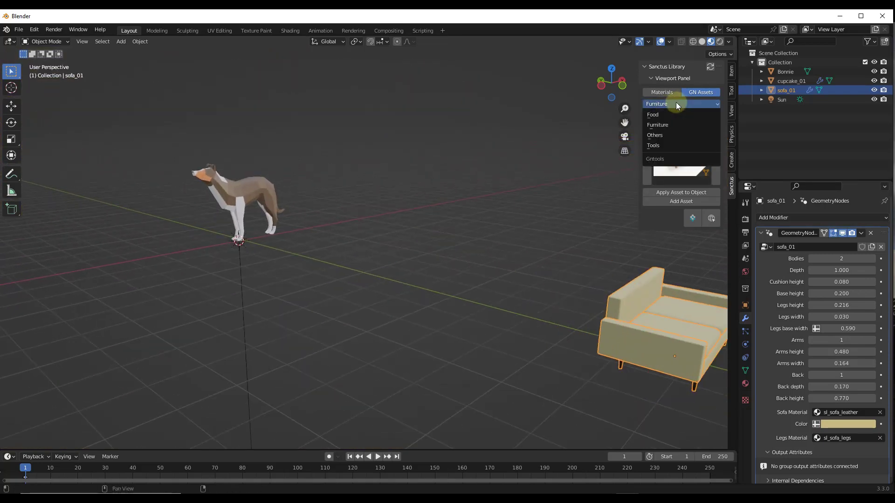
pyautogui.click(662, 138)
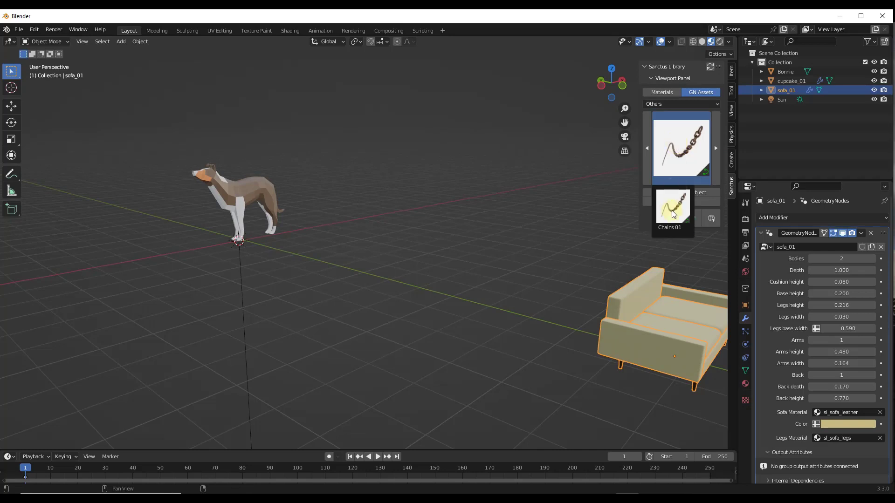
pyautogui.click(670, 212)
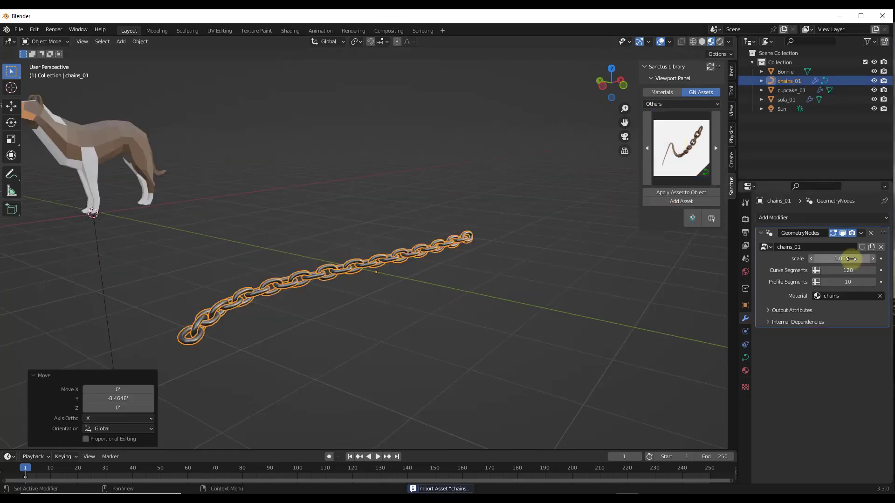
# Set the chains_01 geometry nodes scale to 0.500, Curve Segments to 101 and Profile Segments to 14.
pyautogui.moveTo(851, 259); pyautogui.dragTo(828, 264)
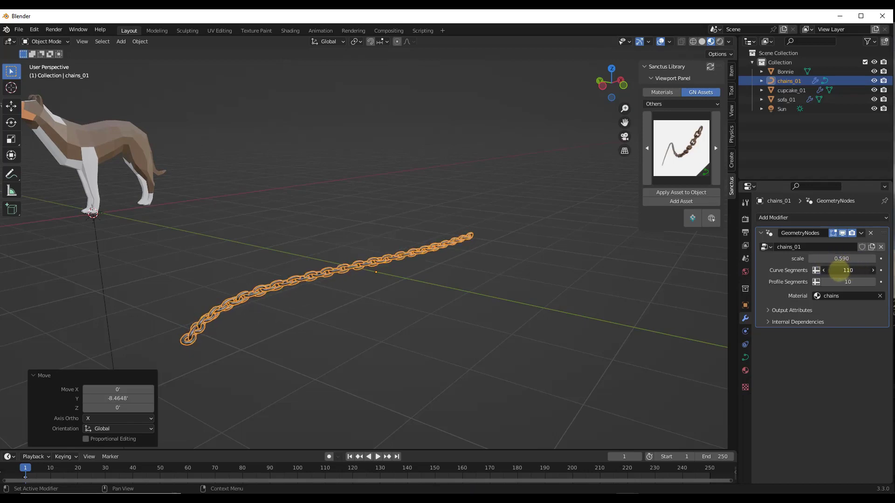
pyautogui.moveTo(839, 271)
pyautogui.mouseDown()
pyautogui.moveTo(852, 259)
pyautogui.moveTo(830, 263)
pyautogui.mouseUp()
# Edit the chain's curve and move its far end point horizontally by about -0.94 ft in X and -0.77 ft in Y.
pyautogui.moveTo(450, 273); pyautogui.dragTo(426, 310, button='middle')
pyautogui.press('Tab')
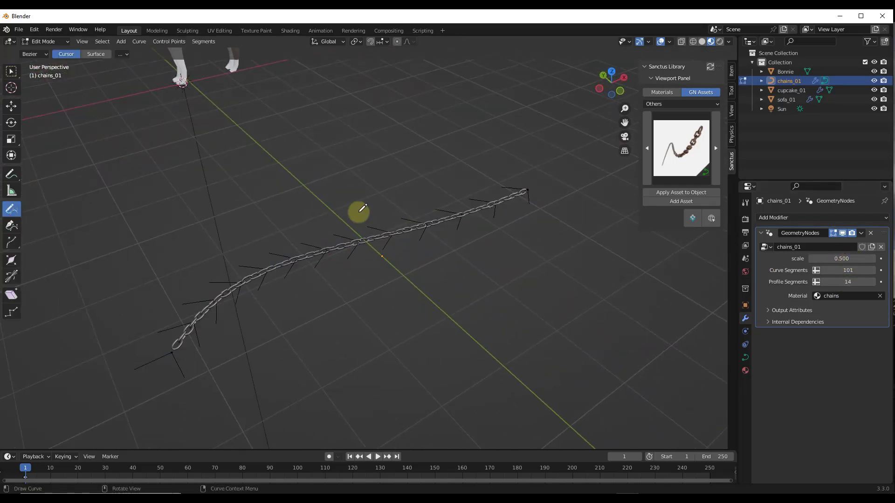
pyautogui.moveTo(361, 208); pyautogui.dragTo(399, 191, button='middle')
pyautogui.click(14, 73)
pyautogui.moveTo(359, 151); pyautogui.dragTo(544, 235)
pyautogui.press('g')
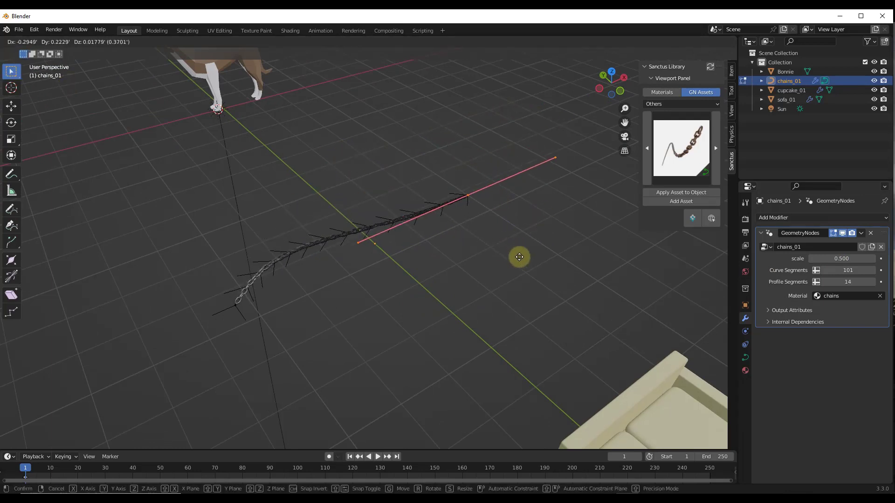
pyautogui.hotkey('shift', 'z')
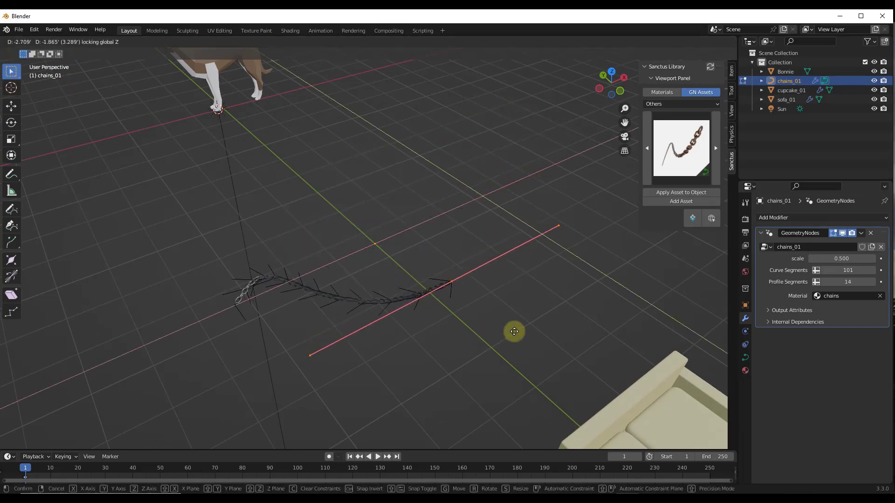
pyautogui.click(519, 286)
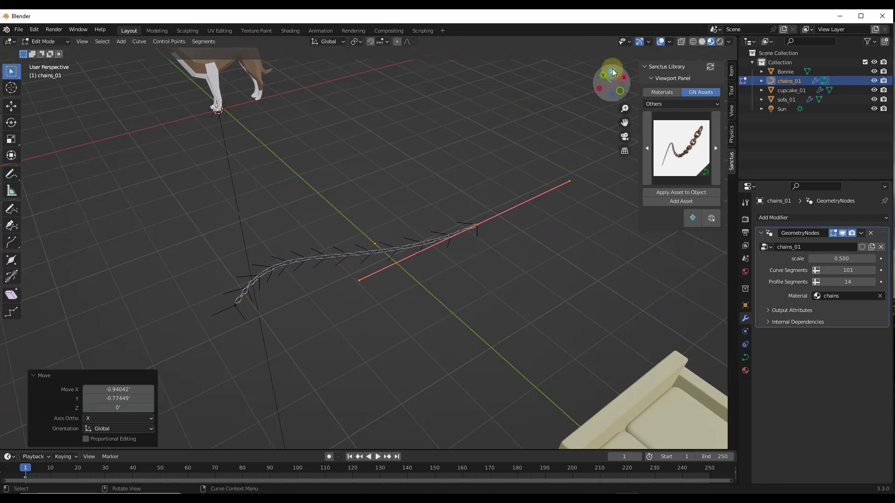
# From the top view, pull the chain's end point outward and extrude another curve point from it, then return to Object Mode.
pyautogui.click(611, 73)
pyautogui.press('g')
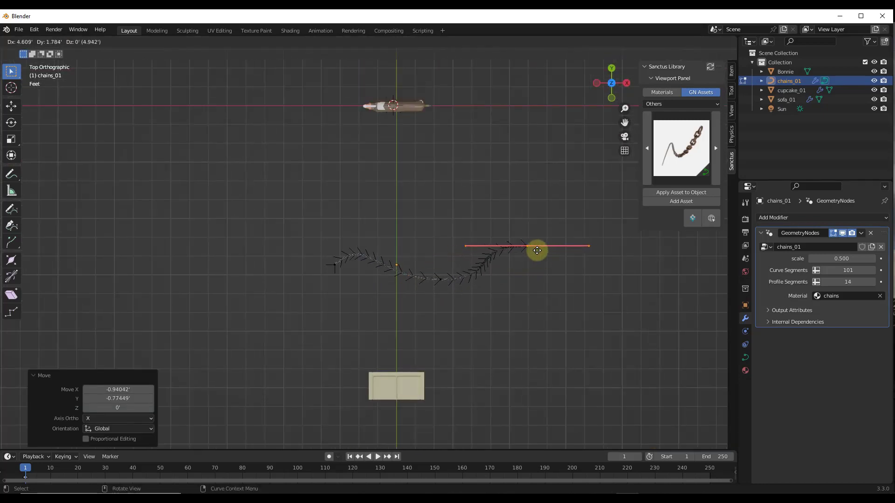
pyautogui.click(559, 251)
pyautogui.press('e')
pyautogui.click(661, 292)
pyautogui.moveTo(662, 292); pyautogui.dragTo(537, 258, button='middle')
pyautogui.press('Tab')
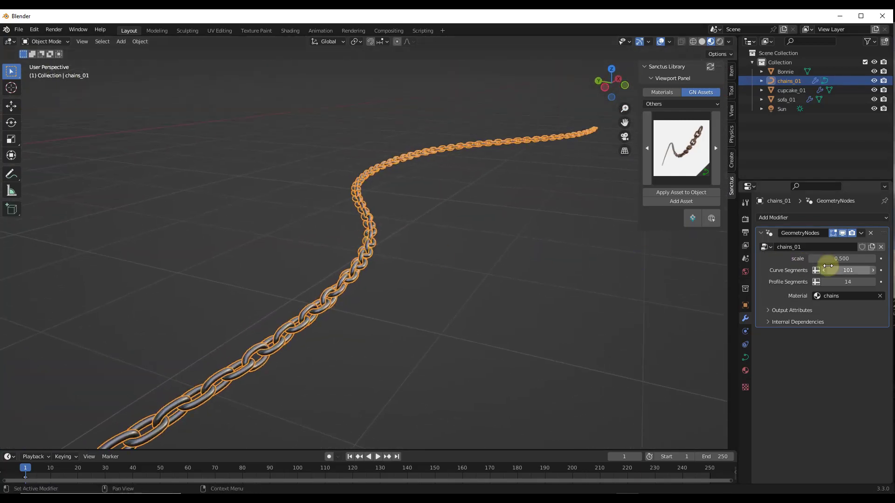
# Set the chain's geometry nodes scale to 0.320 and check the links along the curve.
pyautogui.moveTo(859, 260); pyautogui.dragTo(844, 262)
pyautogui.moveTo(370, 295); pyautogui.dragTo(349, 305, button='middle')
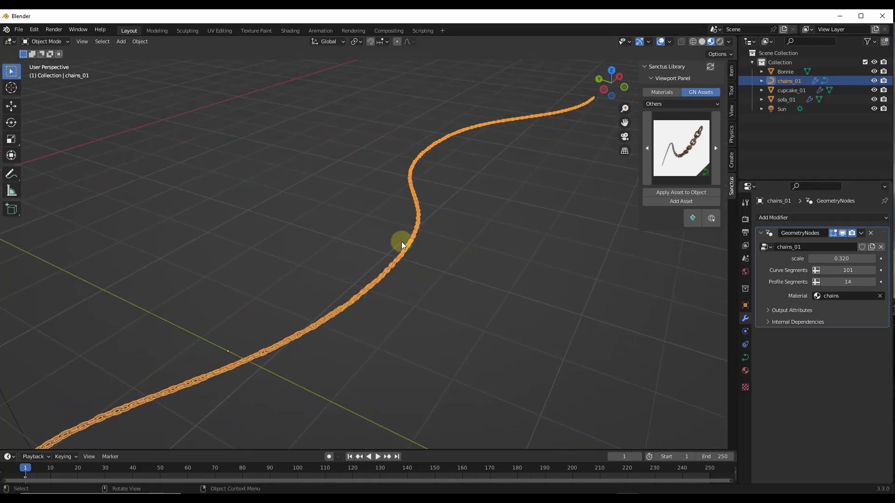
pyautogui.scroll(-5, 398, 250)
pyautogui.scroll(1, 373, 280)
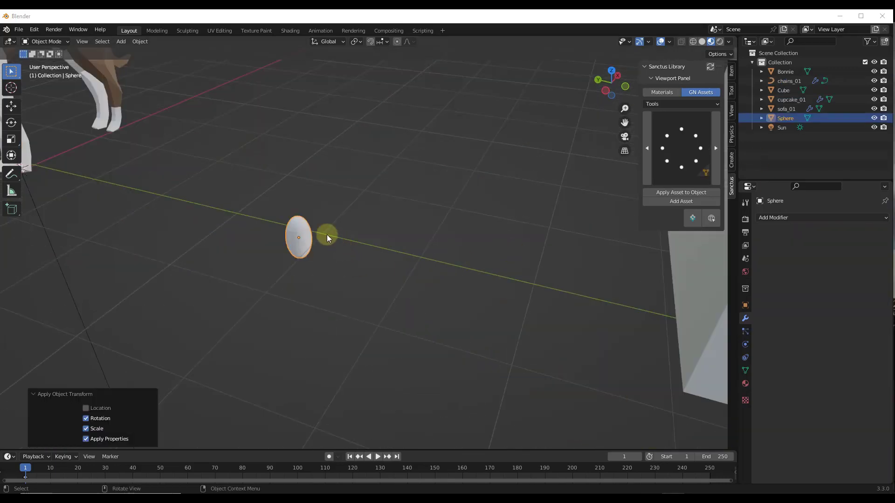
# Apply the circular array asset from the Tools geometry nodes category to the sphere, choosing to reimport the asset.
pyautogui.scroll(-1, 280, 274)
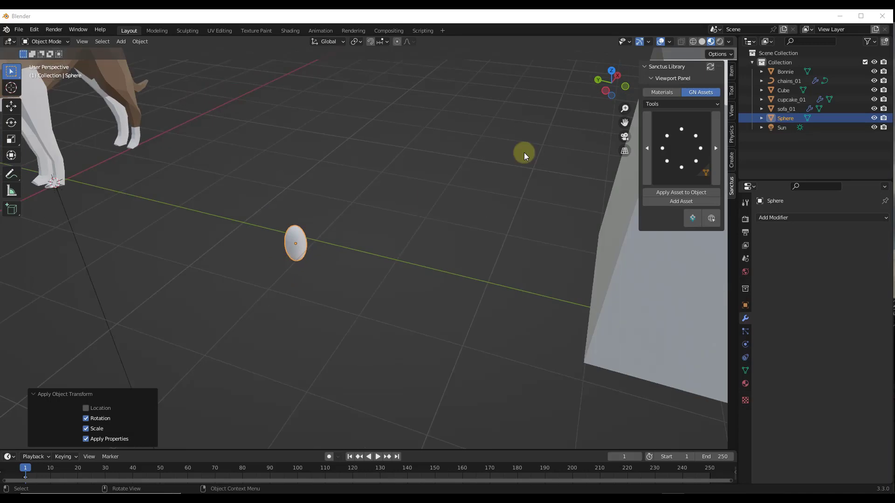
pyautogui.click(686, 105)
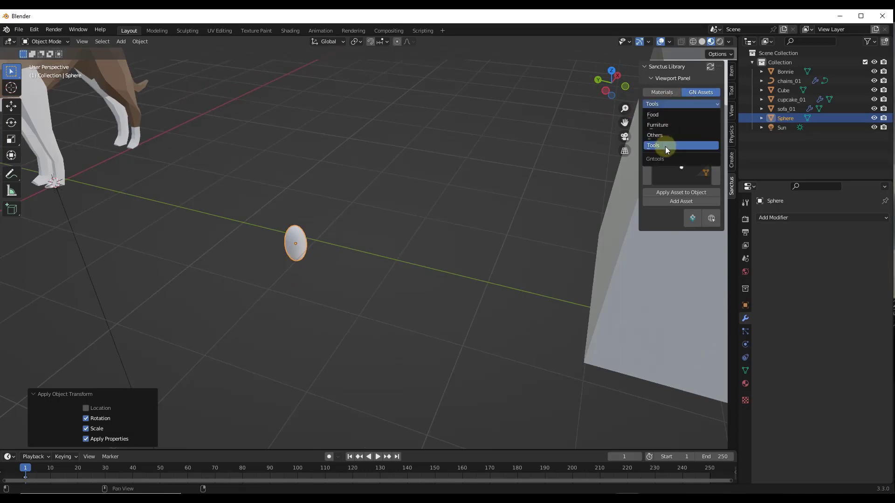
pyautogui.click(677, 154)
pyautogui.click(677, 153)
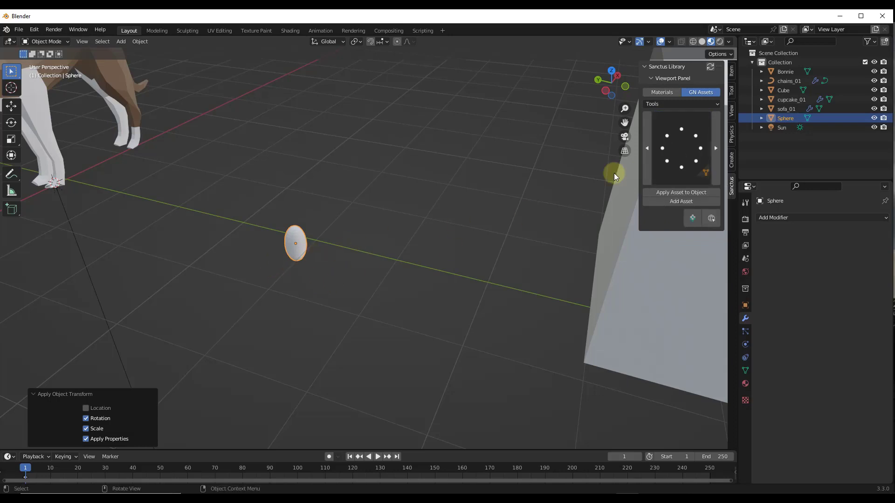
pyautogui.scroll(-3, 306, 261)
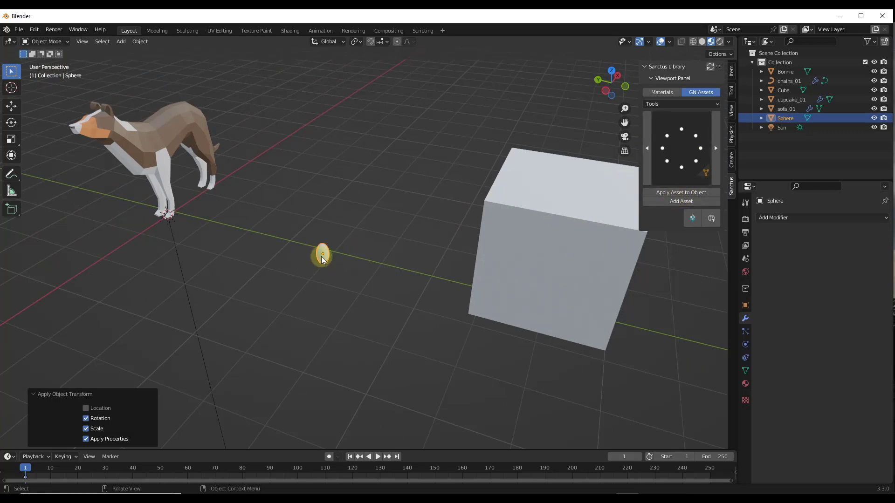
pyautogui.click(687, 196)
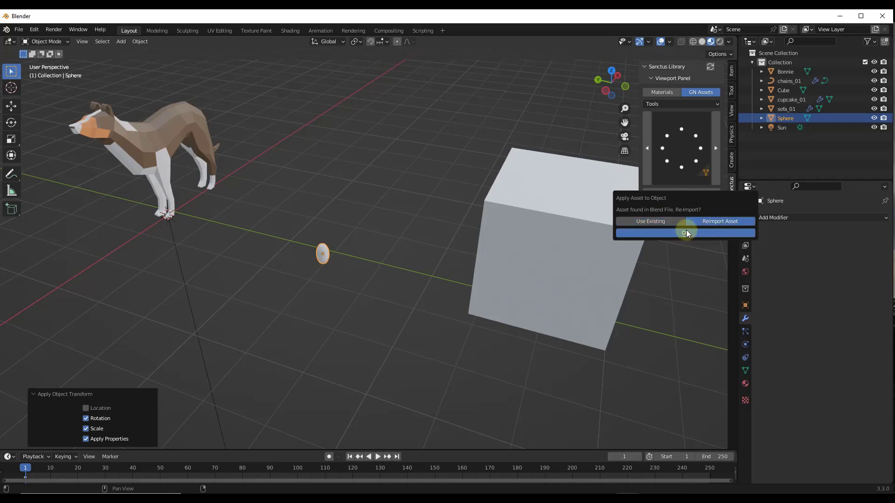
pyautogui.click(706, 222)
pyautogui.click(686, 232)
pyautogui.scroll(2, 267, 259)
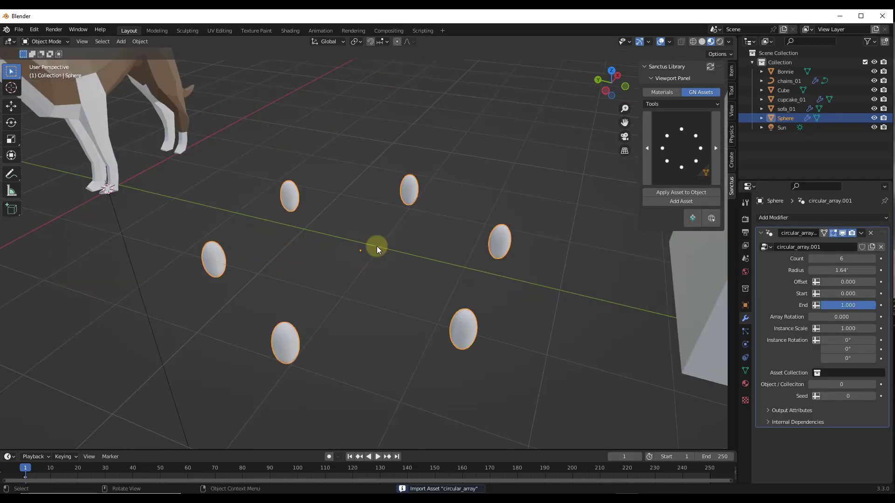
# Set the sphere's circular array Count to 13, Radius to 0.807' and Offset to -0.080.
pyautogui.moveTo(838, 259); pyautogui.dragTo(843, 282)
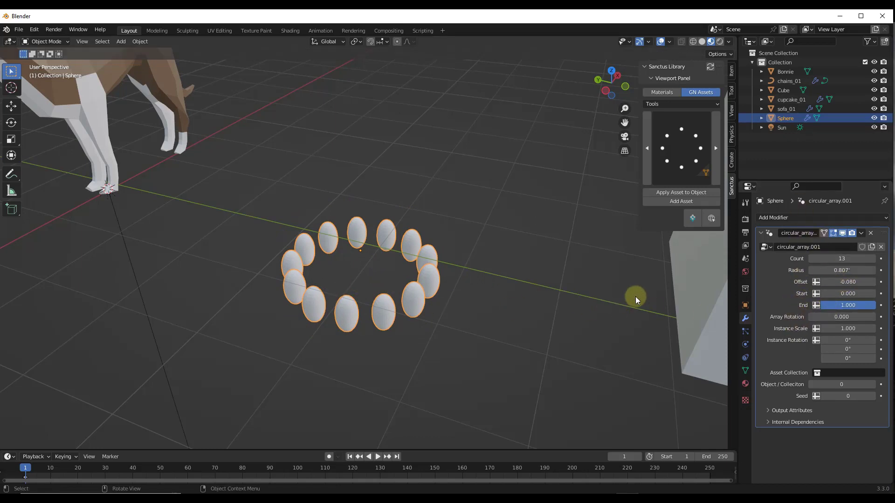
pyautogui.scroll(-4, 289, 263)
pyautogui.scroll(3, 327, 253)
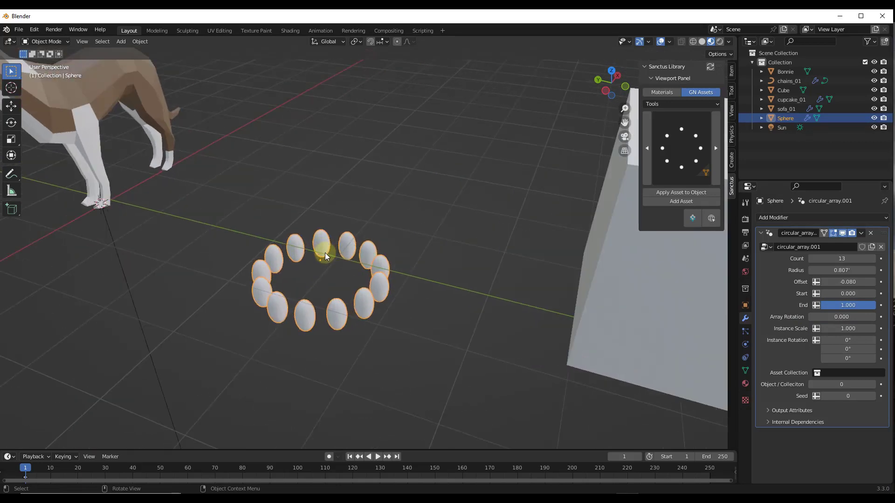
# Turn on snapping and move the ring of spheres onto the front face of the cube.
pyautogui.scroll(-1, 326, 257)
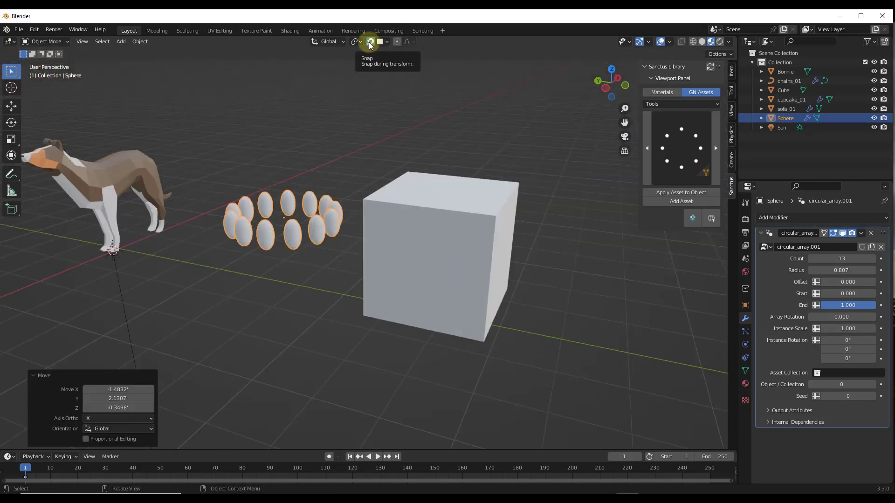
pyautogui.click(387, 42)
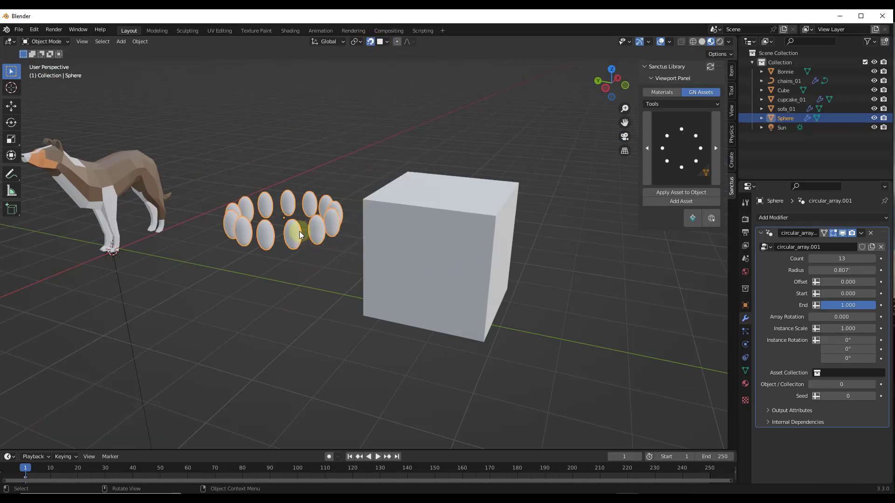
pyautogui.press('g')
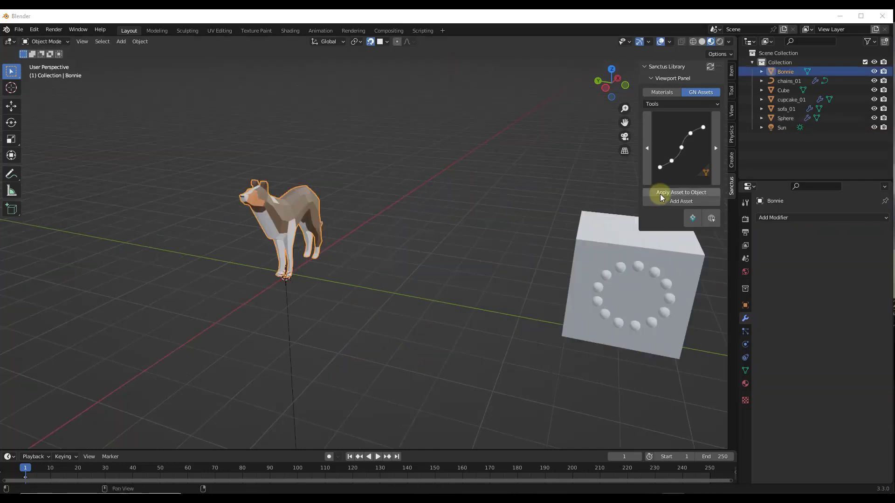
# Choose the array-along-path asset from the Tools geometry nodes previews.
pyautogui.click(682, 142)
pyautogui.click(681, 142)
pyautogui.click(405, 273)
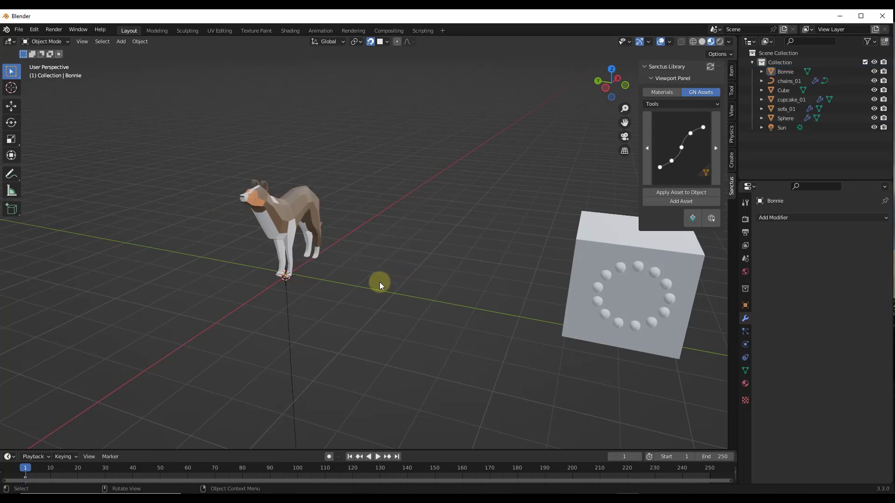
# Add a Bezier curve and move it about -2.78 ft along the Y axis.
pyautogui.hotkey('shift', 'a')
pyautogui.moveTo(337, 291)
pyautogui.click(408, 289)
pyautogui.press('g')
pyautogui.press('y')
pyautogui.click(405, 287)
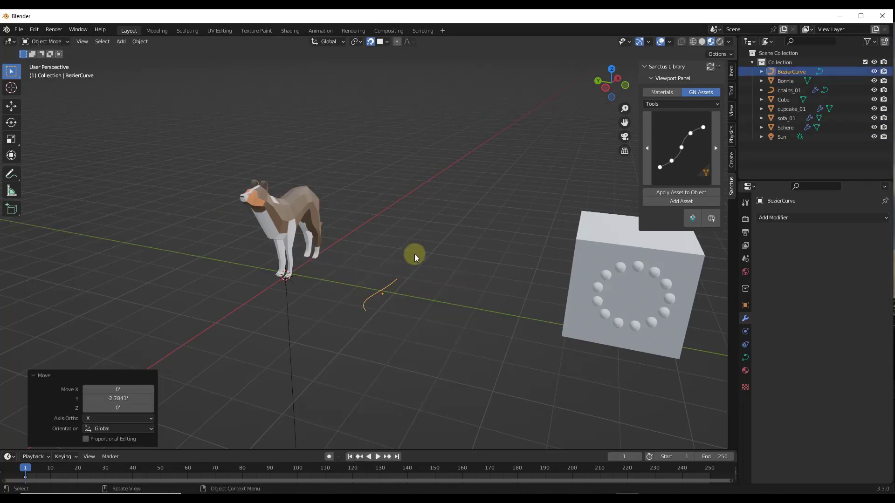
# Delete the Bezier curve's default points, draw a long freehand curve in top view, and return to Object Mode.
pyautogui.press('Tab')
pyautogui.moveTo(413, 255); pyautogui.dragTo(401, 284, button='middle')
pyautogui.press('x')
pyautogui.click(430, 364)
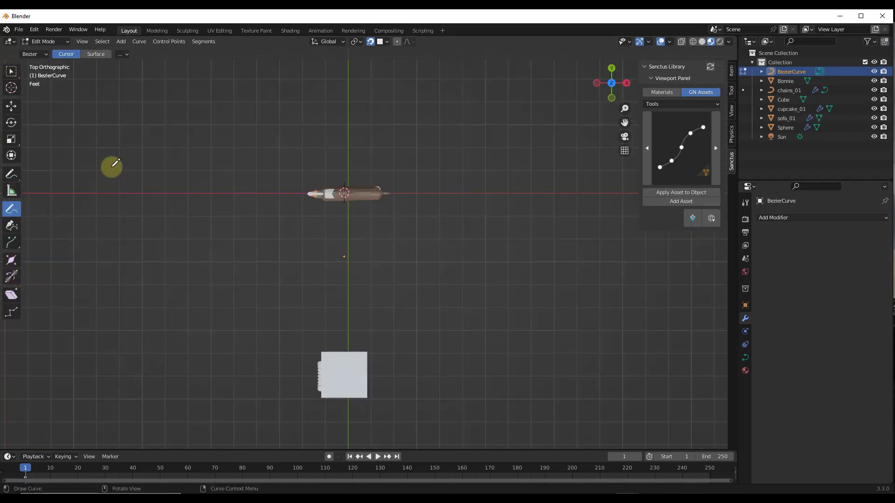
pyautogui.moveTo(111, 167)
pyautogui.mouseDown()
pyautogui.moveTo(105, 241)
pyautogui.moveTo(346, 323)
pyautogui.moveTo(602, 205)
pyautogui.moveTo(619, 152)
pyautogui.mouseUp()
pyautogui.press('Tab')
# Move the drawn curve about 2.31 ft along the Y axis so it runs past the dog.
pyautogui.moveTo(175, 379); pyautogui.dragTo(249, 295, button='middle')
pyautogui.scroll(-4, 250, 305)
pyautogui.press('g')
pyautogui.press('y')
pyautogui.click(226, 293)
pyautogui.scroll(3, 131, 291)
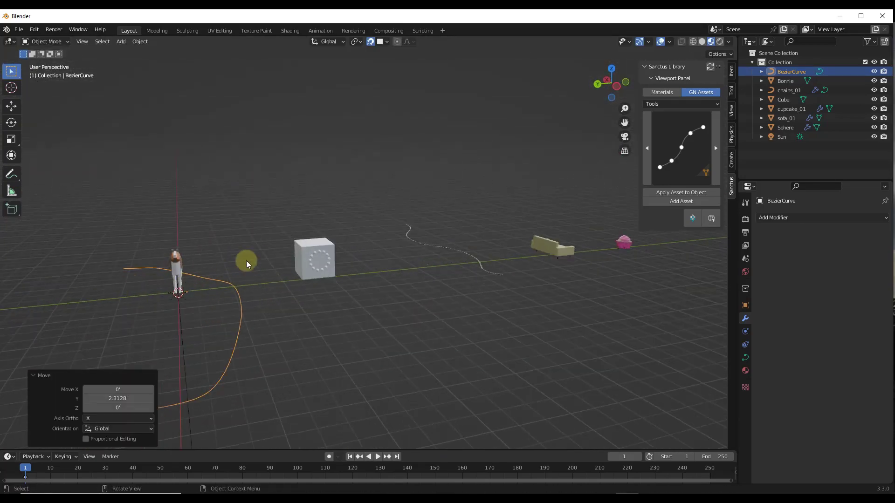
pyautogui.keyDown('shift'); pyautogui.moveTo(103, 318); pyautogui.dragTo(202, 273, button='middle'); pyautogui.keyUp('shift')
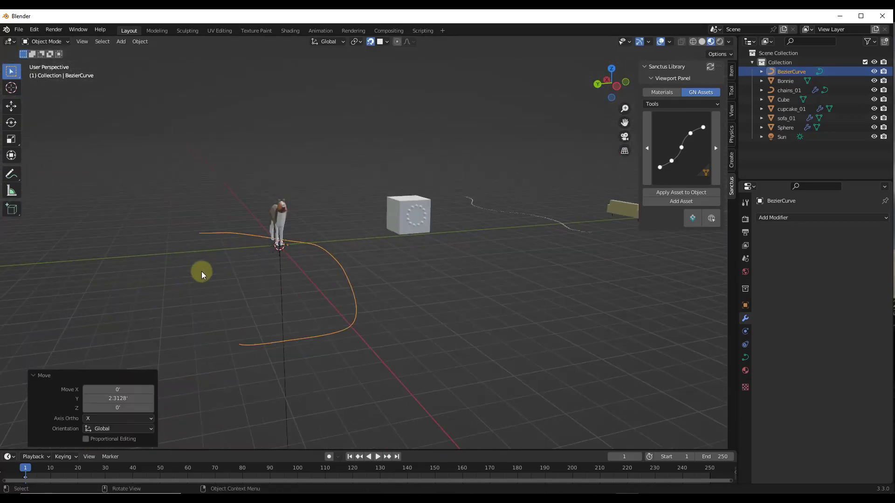
# Apply the array_path geometry nodes asset to the dog model.
pyautogui.click(285, 222)
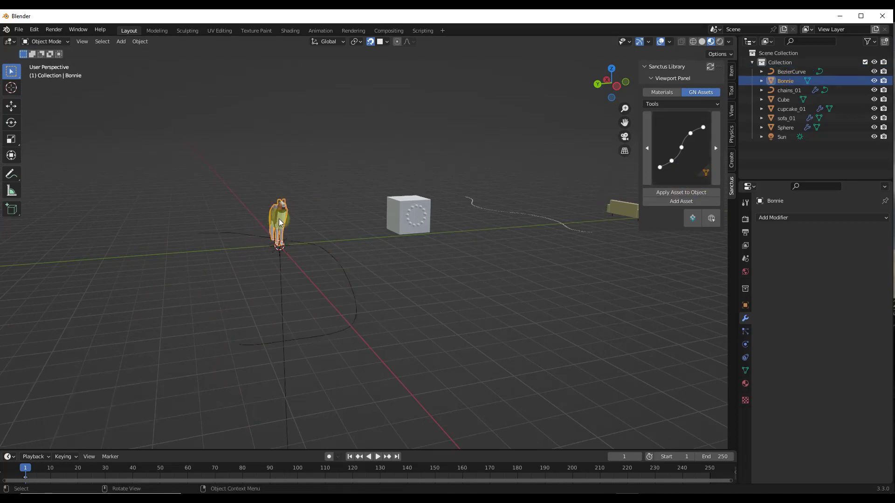
pyautogui.click(665, 192)
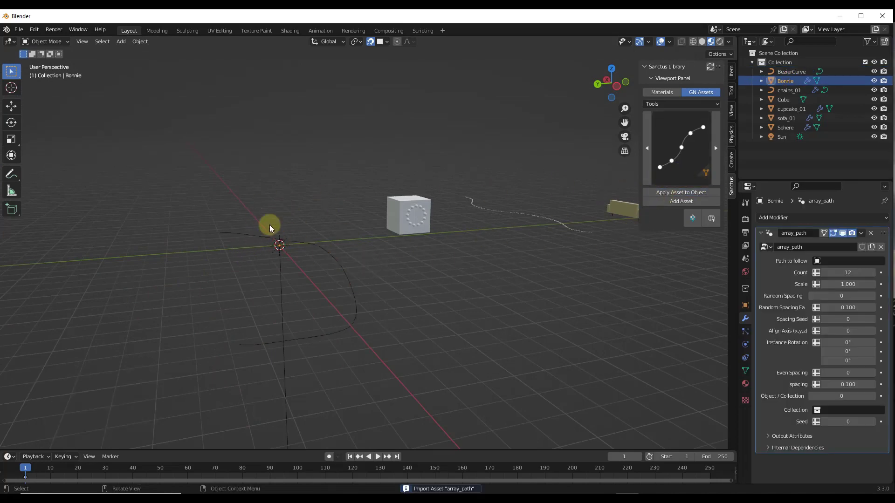
pyautogui.moveTo(289, 246); pyautogui.dragTo(269, 251, button='middle')
pyautogui.scroll(4, 270, 252)
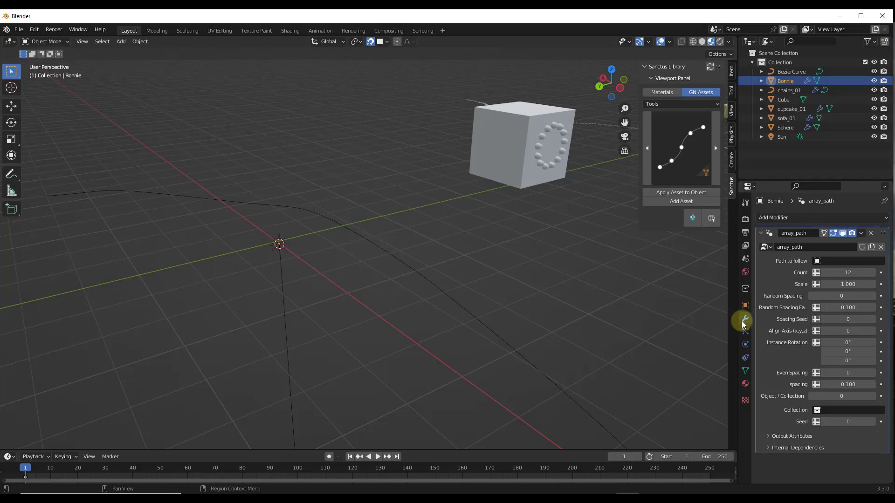
# Set BezierCurve as the path to follow for the dog's array and check the copies along it.
pyautogui.click(837, 262)
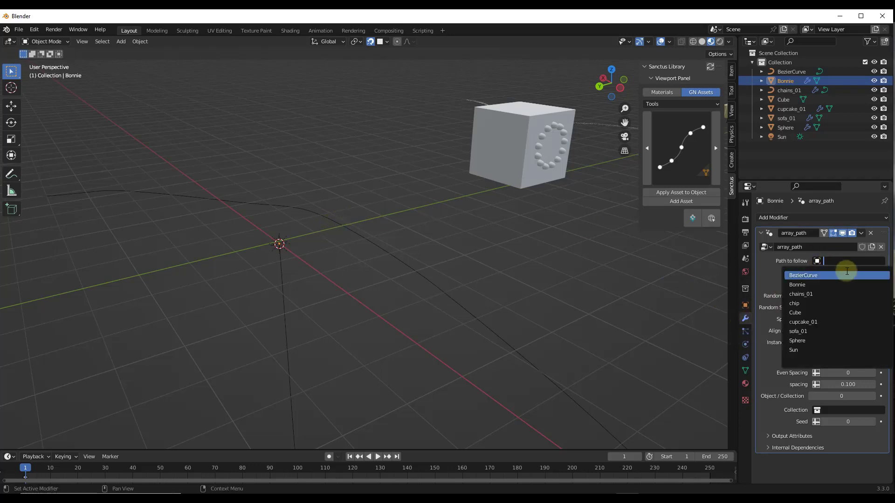
pyautogui.click(818, 275)
pyautogui.scroll(-3, 329, 215)
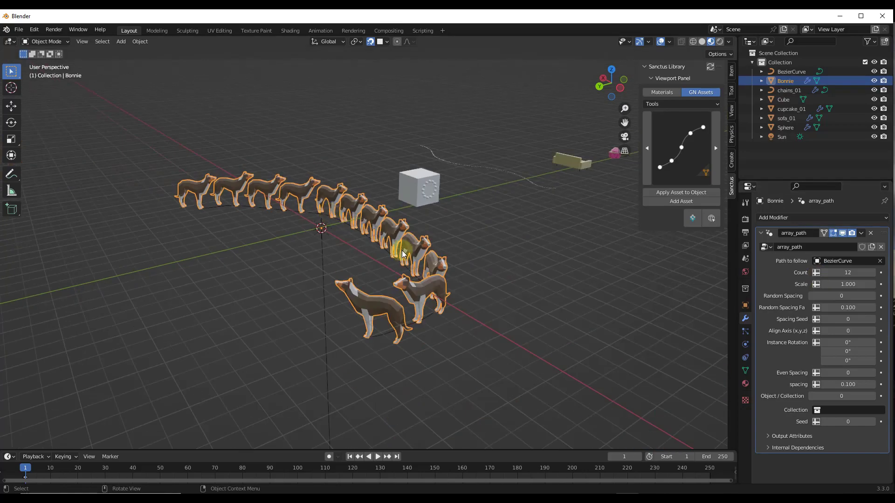
pyautogui.moveTo(403, 251); pyautogui.dragTo(400, 177, button='middle')
# Set the path array's Count to 6, Scale to 0.940 and Instance Rotation to -56° in Y and 2.98° in Z.
pyautogui.moveTo(844, 273); pyautogui.dragTo(845, 296)
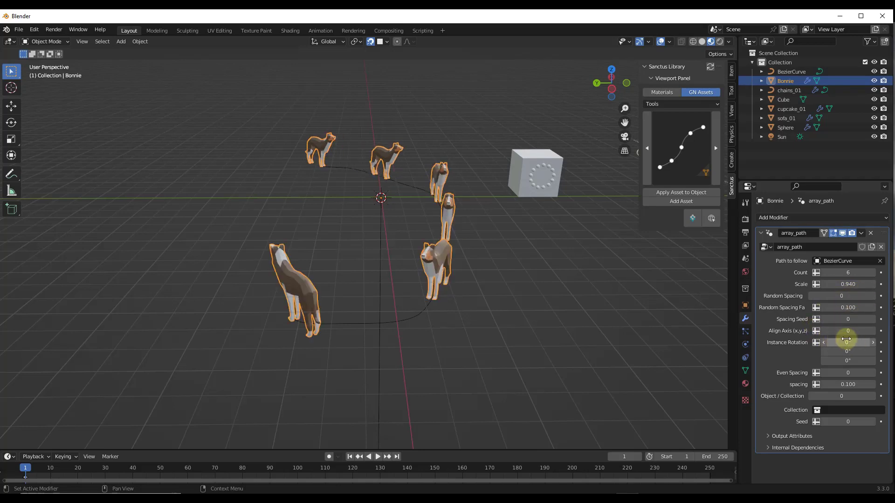
pyautogui.moveTo(848, 360); pyautogui.dragTo(103, 376)
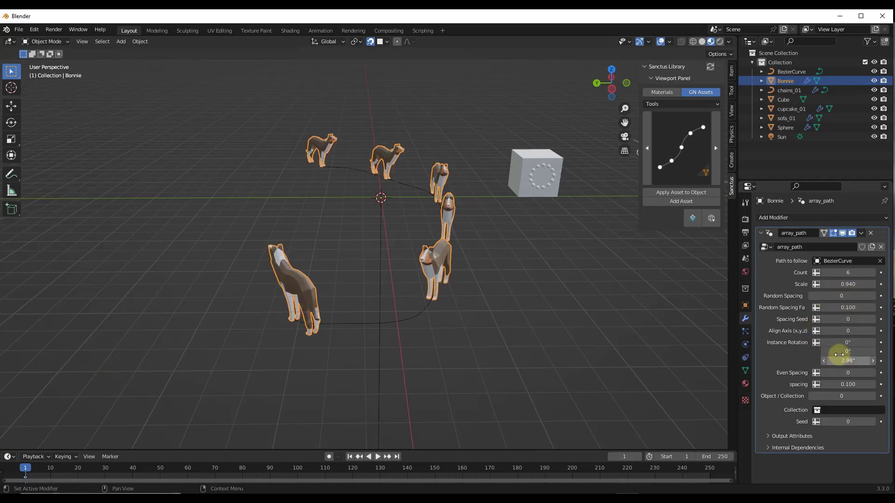
pyautogui.moveTo(838, 348); pyautogui.dragTo(831, 326)
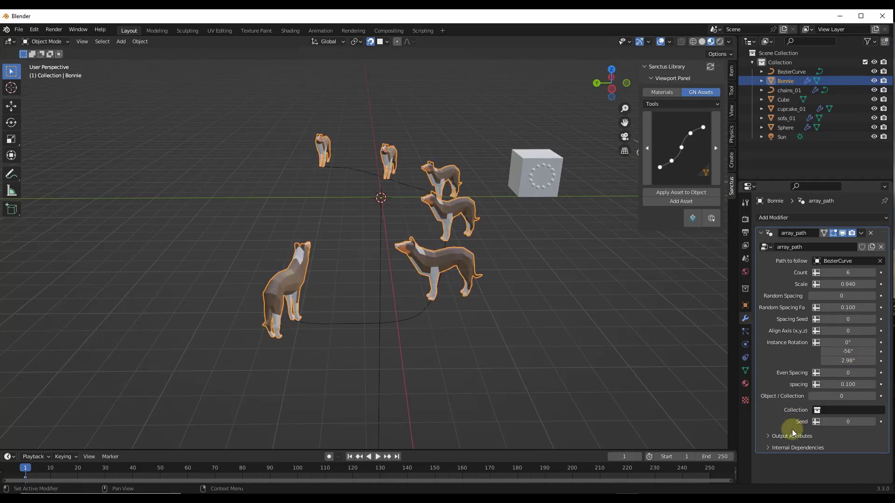